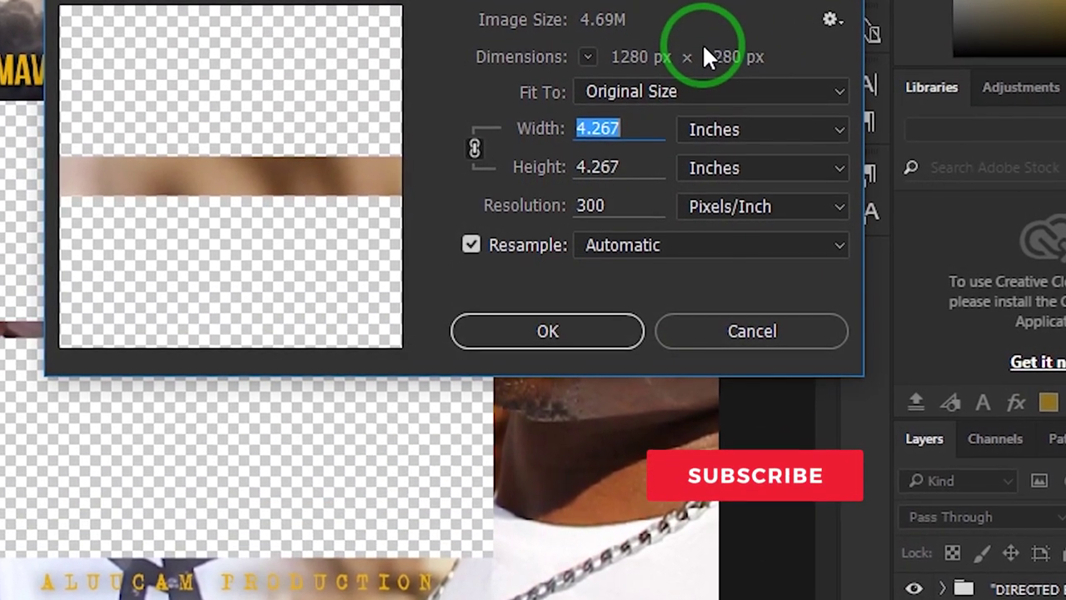
- Close the image size settings without changes and toggle the visibility of image layer 2 to check its effect on the artwork
click(717, 332)
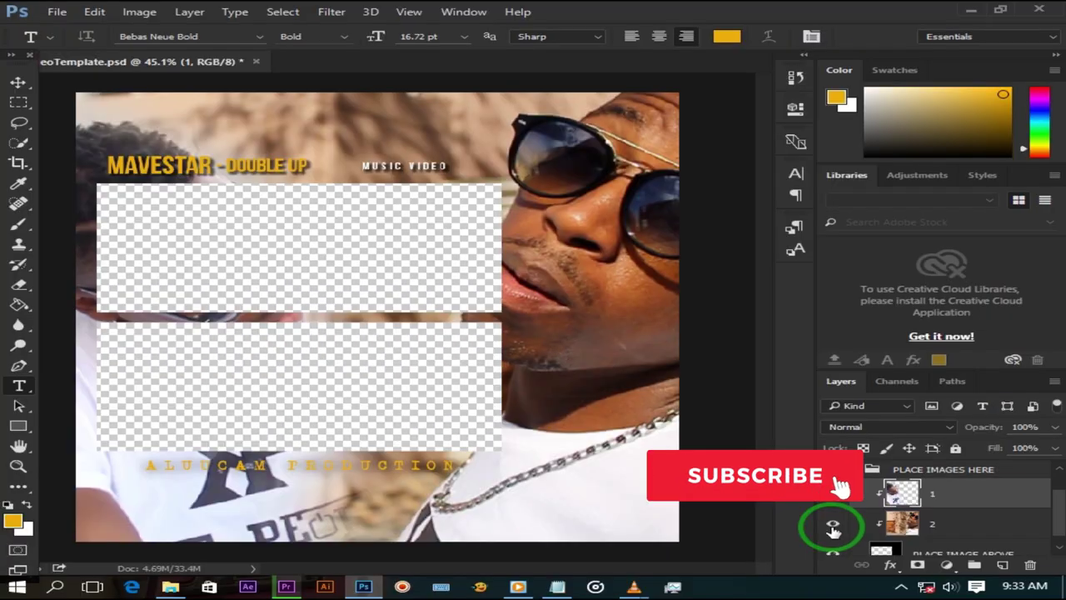
click(831, 525)
click(832, 526)
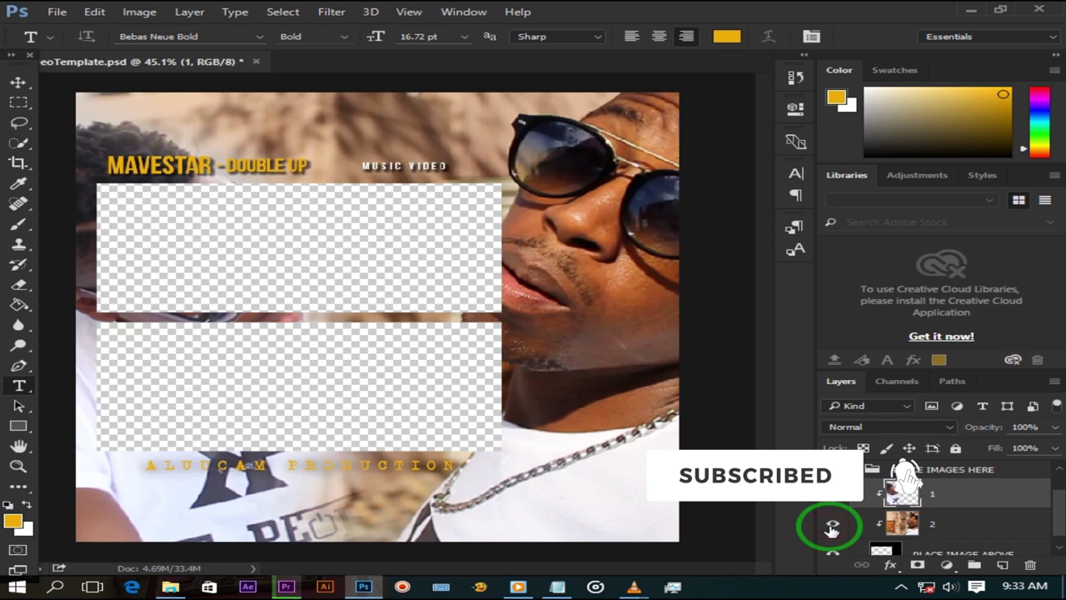
click(831, 524)
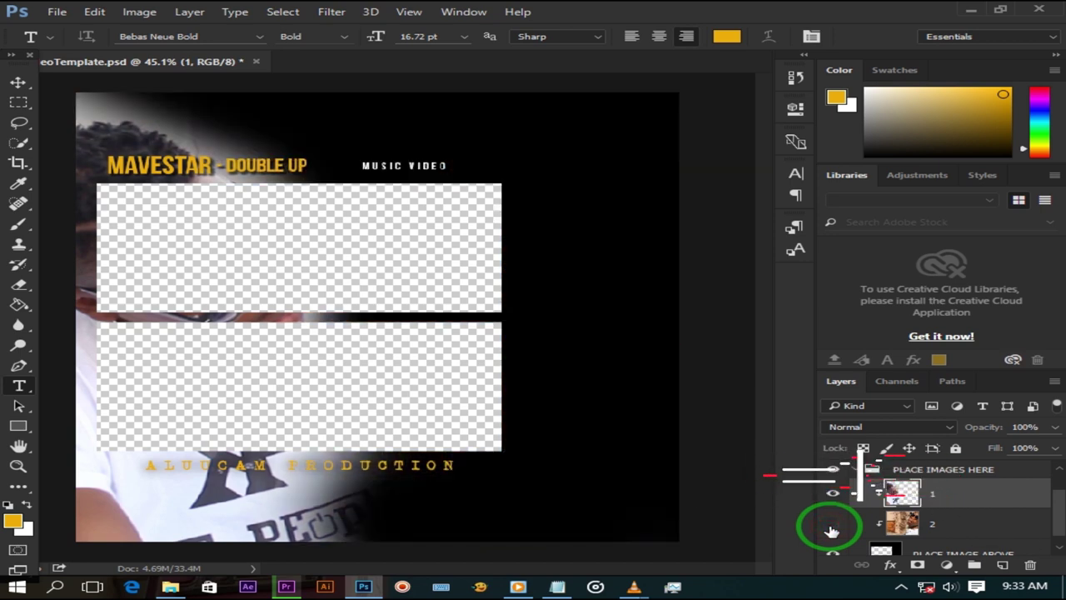
click(831, 525)
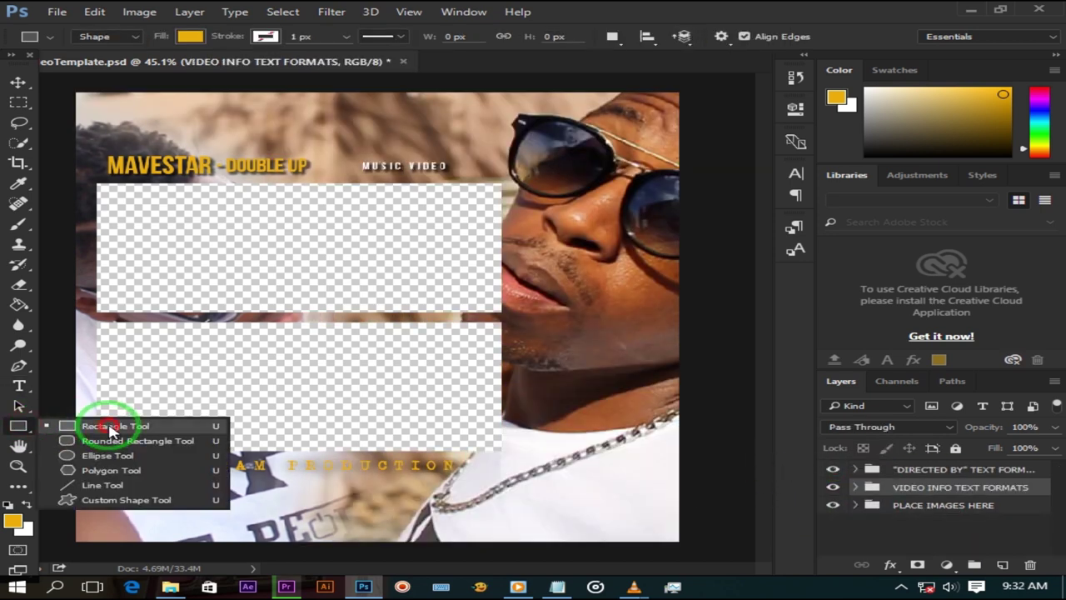
- Enter the artist name title with the Type tool, examine its layer, and collapse the VIDEO INFO TEXT FORMATS group
click(106, 426)
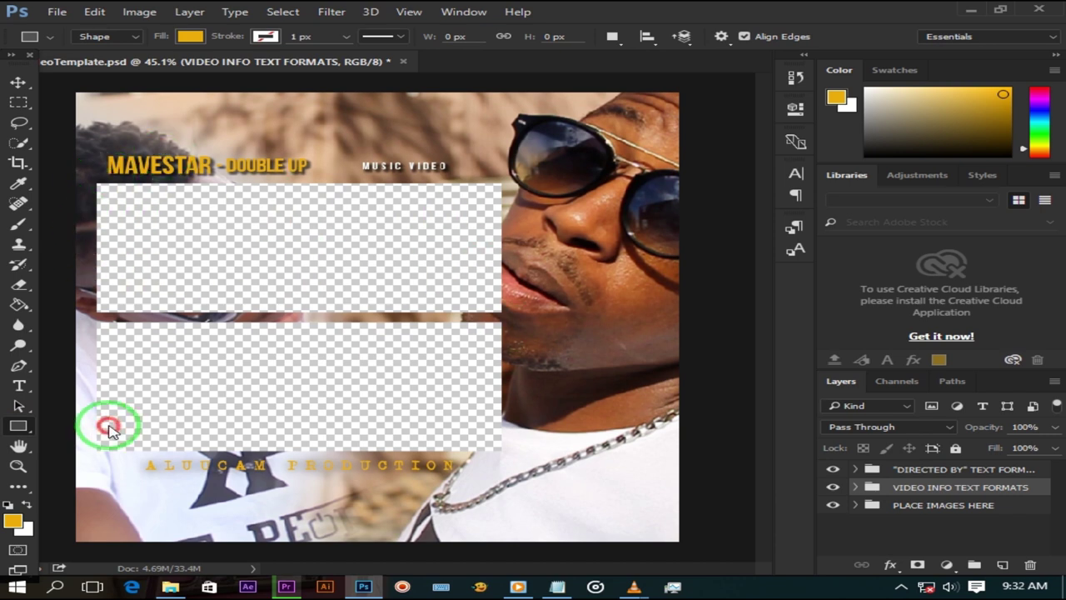
drag(17, 426, 110, 430)
click(18, 386)
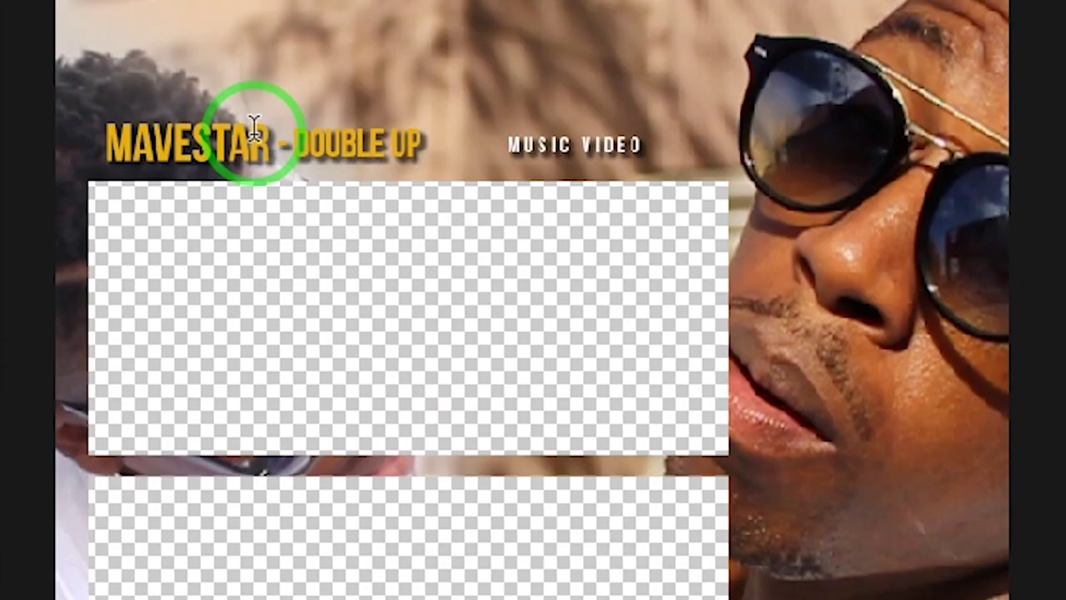
click(254, 130)
scroll(974, 521, down, 2)
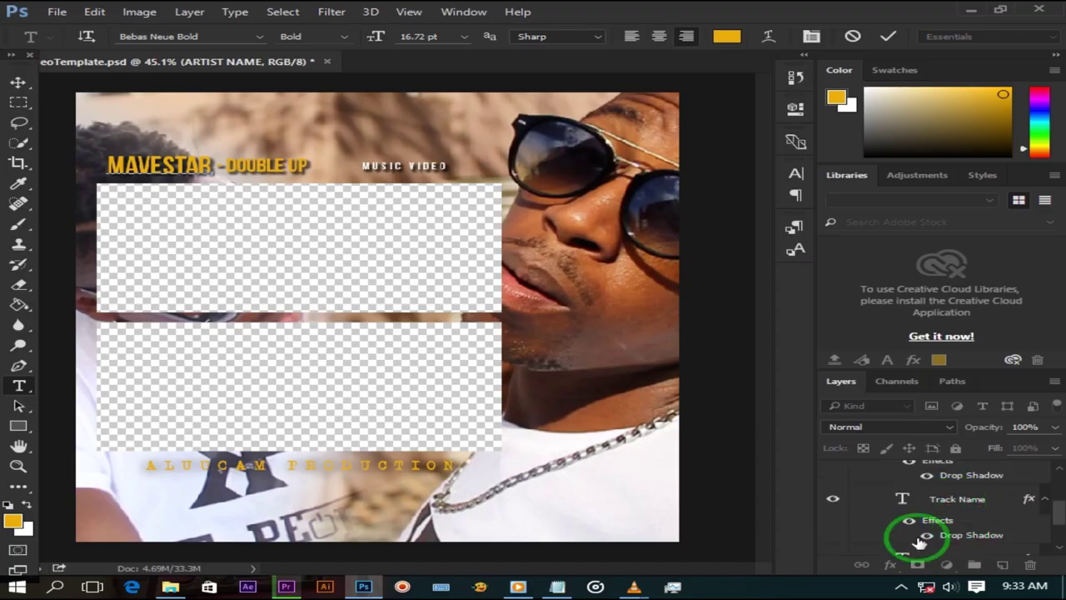
scroll(963, 508, up, 1)
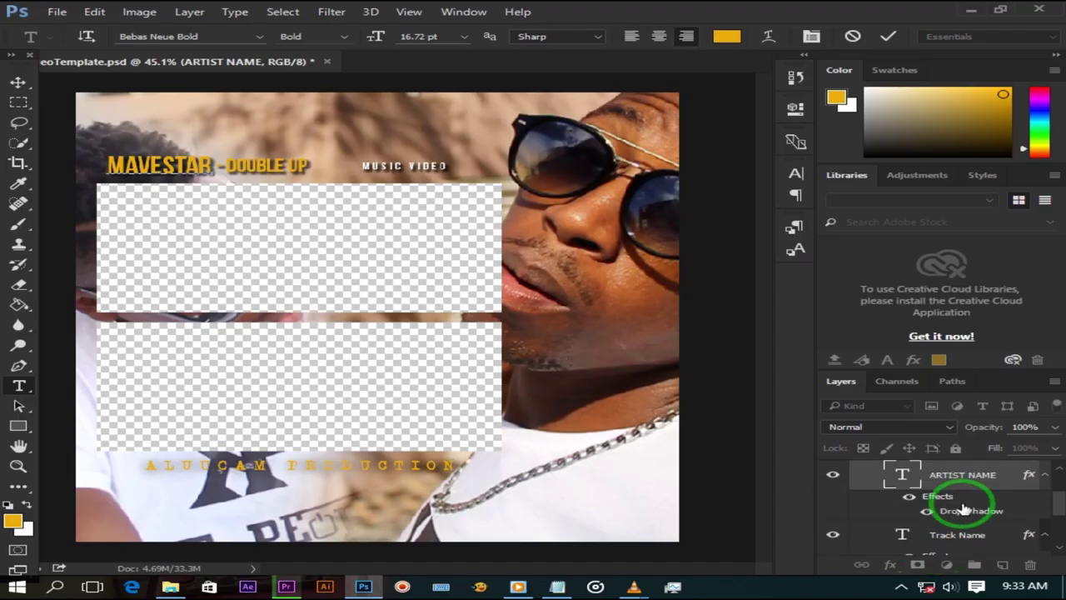
scroll(963, 508, up, 1)
click(869, 488)
click(857, 487)
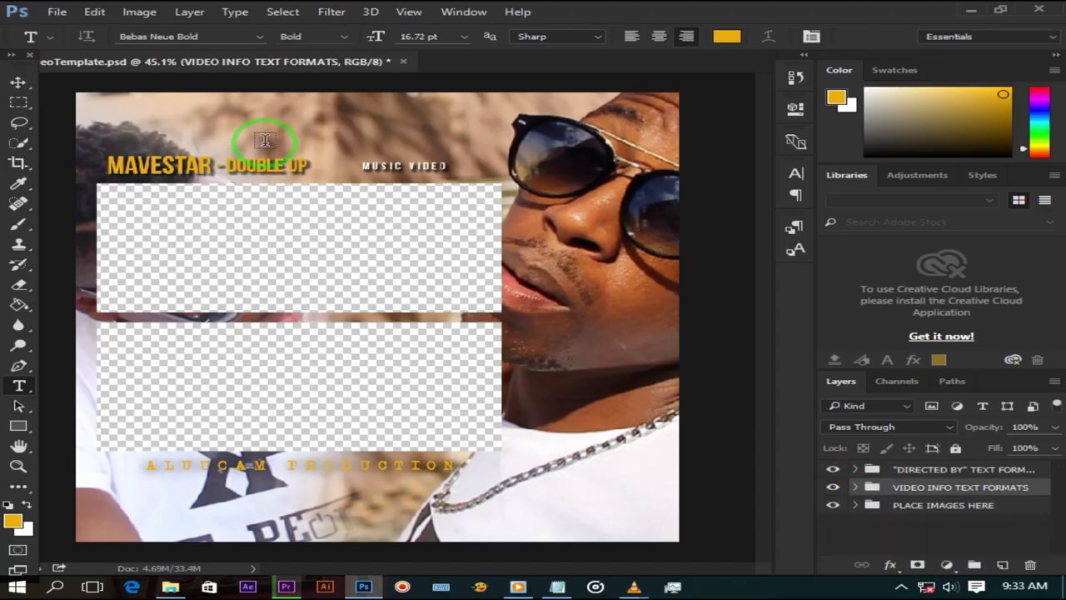
- Expand the PLACE IMAGES HERE group and toggle image layer 1 off and on to see which picture it holds
click(855, 505)
scroll(940, 494, down, 1)
click(941, 494)
click(834, 491)
click(834, 491)
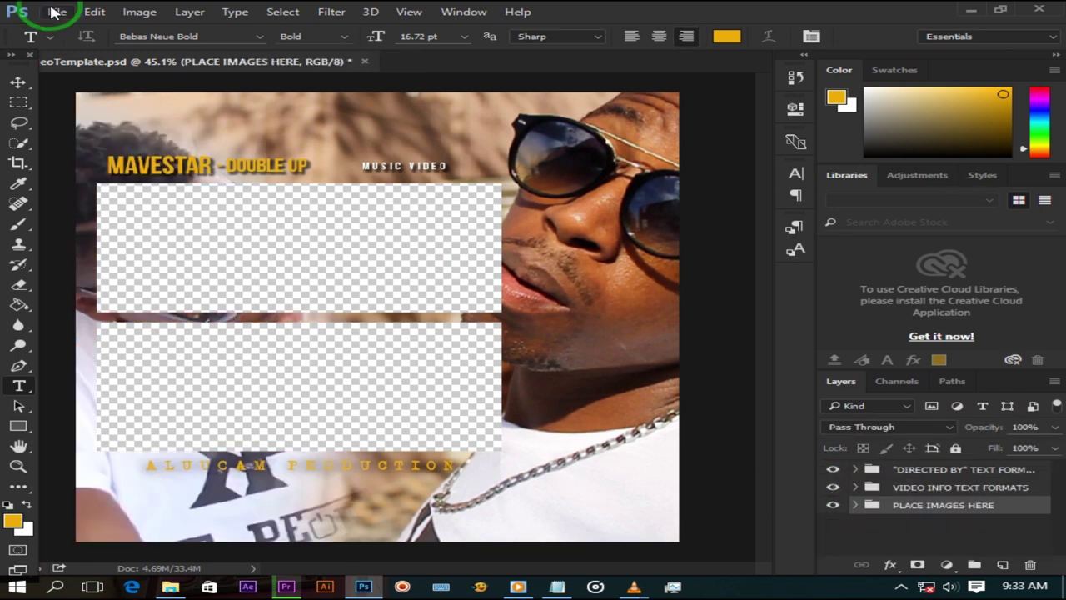
- Save the template artwork as a PNG image
click(57, 12)
click(102, 186)
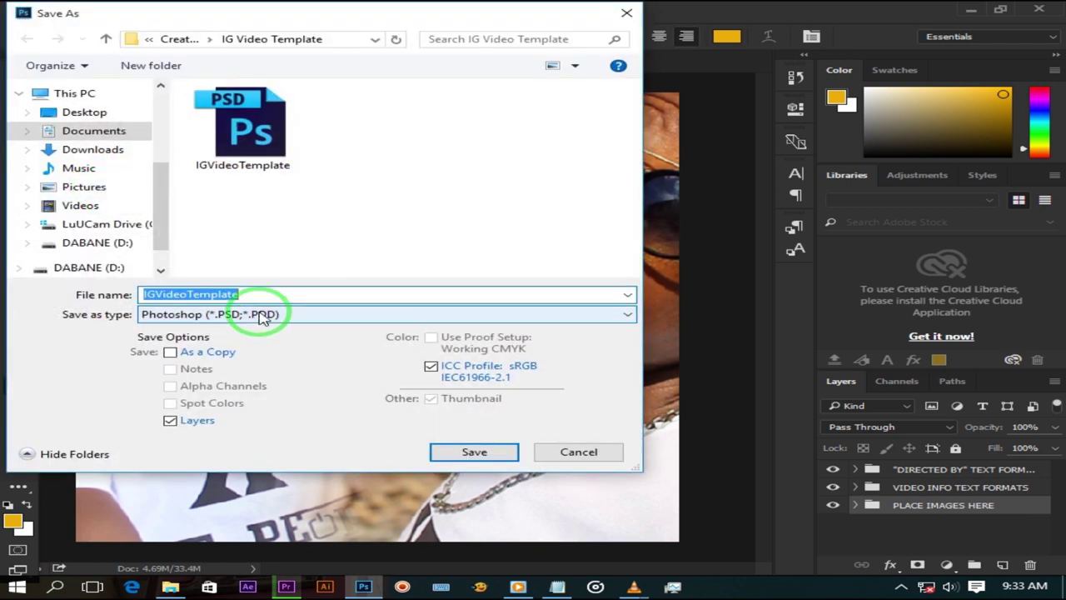
click(263, 315)
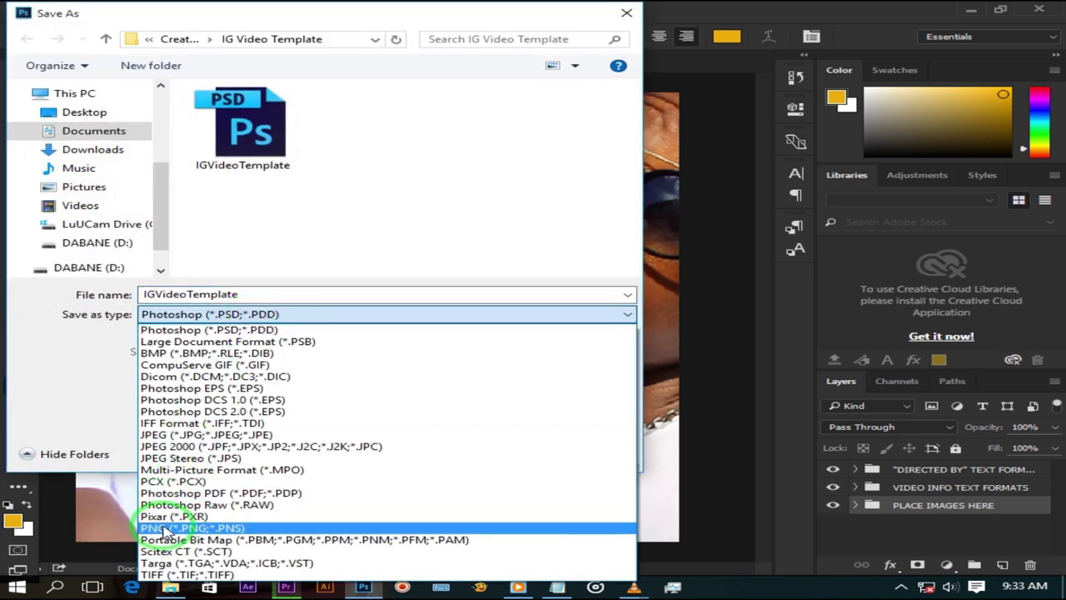
- Switch to Premiere Pro and create a new sequence with a frame size of 1280 by 1280
click(285, 587)
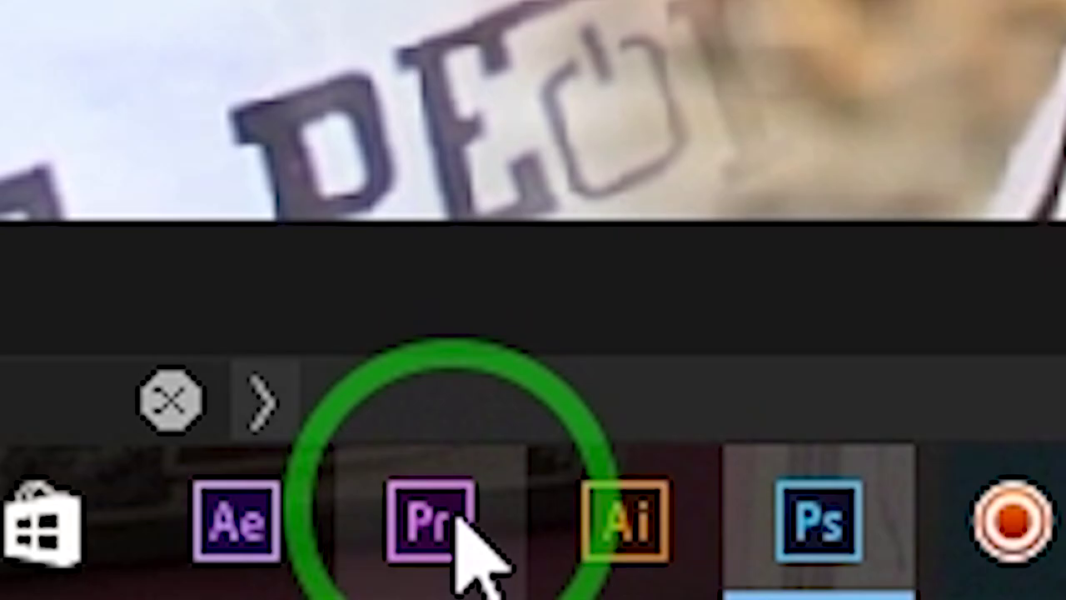
click(453, 517)
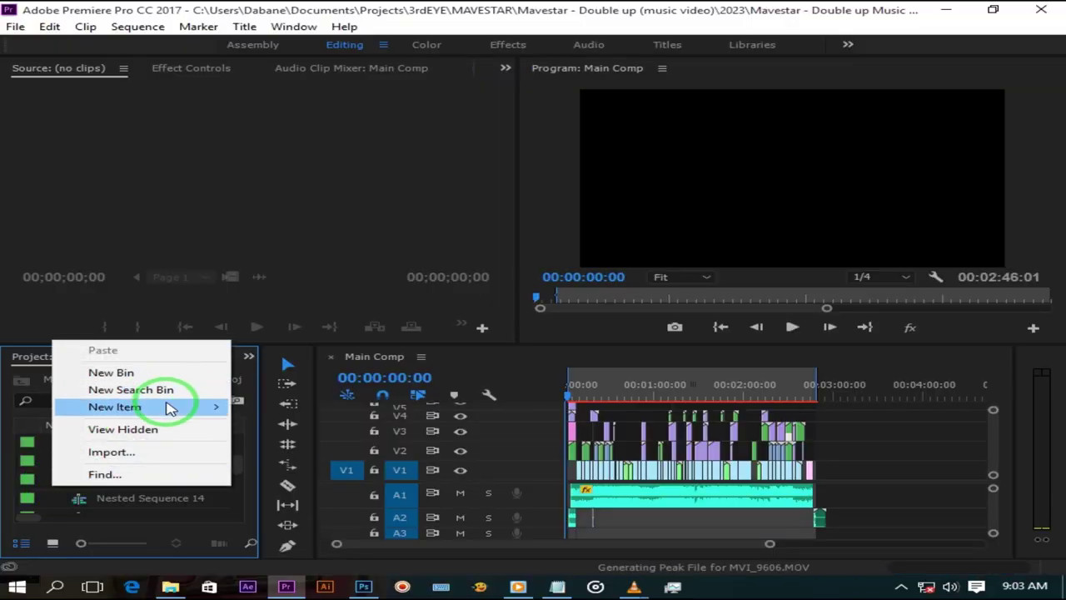
mouse_move(169, 407)
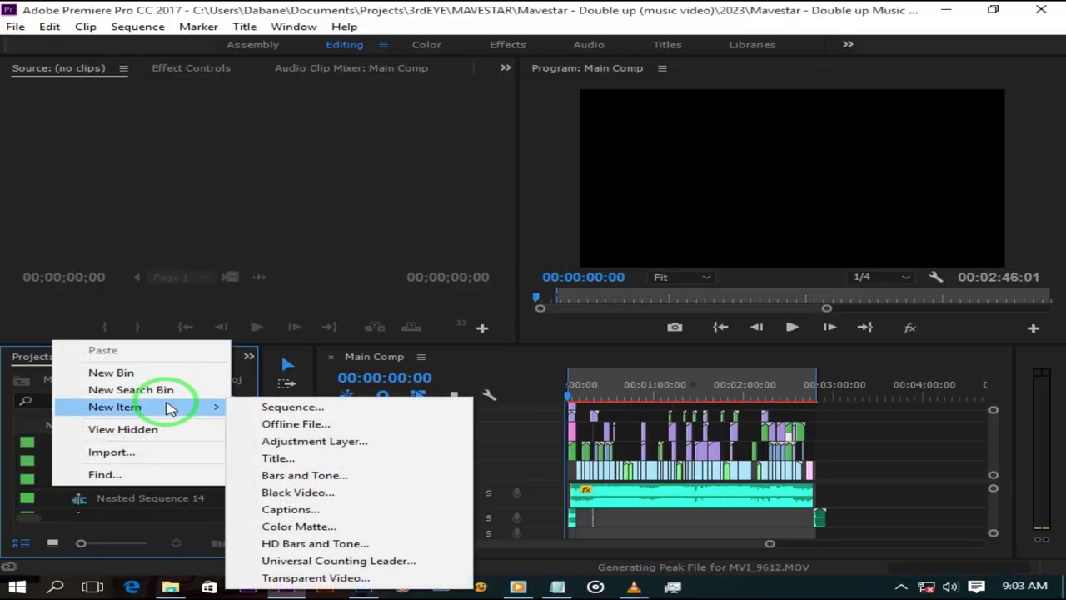
click(314, 409)
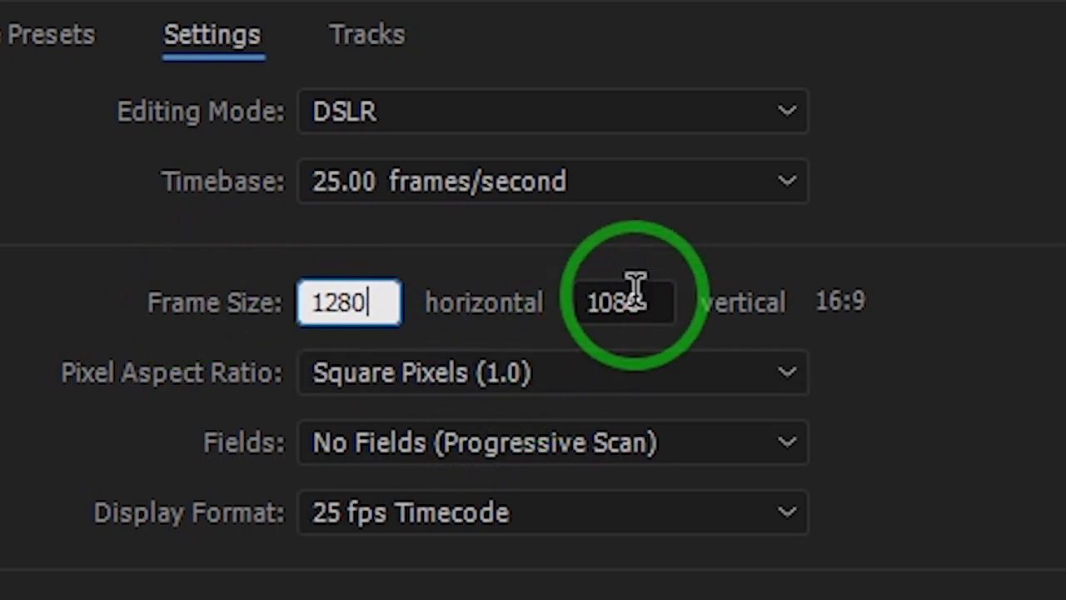
drag(637, 291, 518, 314)
text(12)
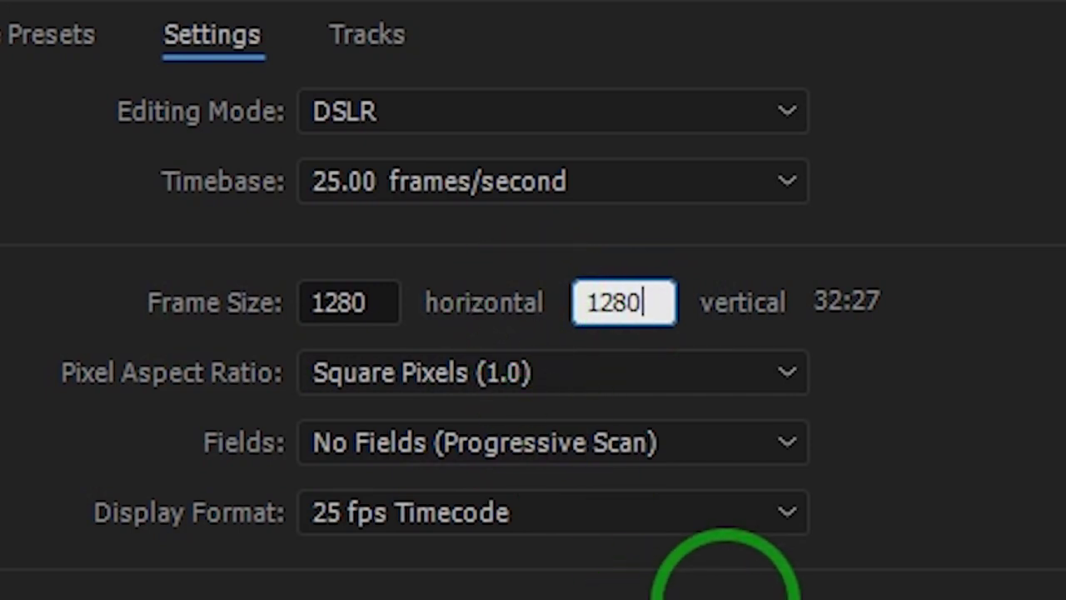
click(709, 578)
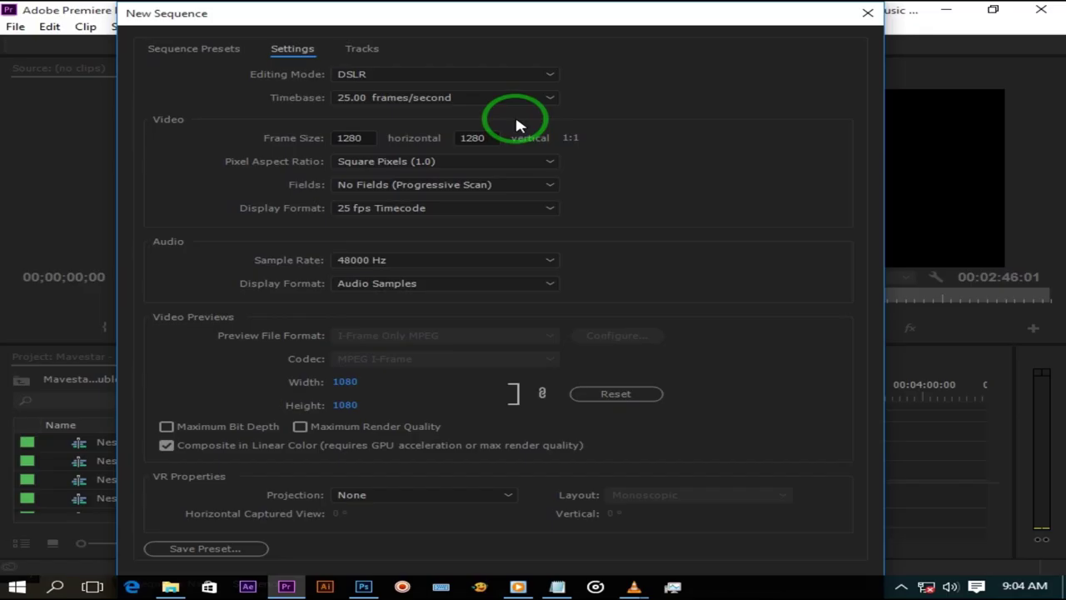
key(Return)
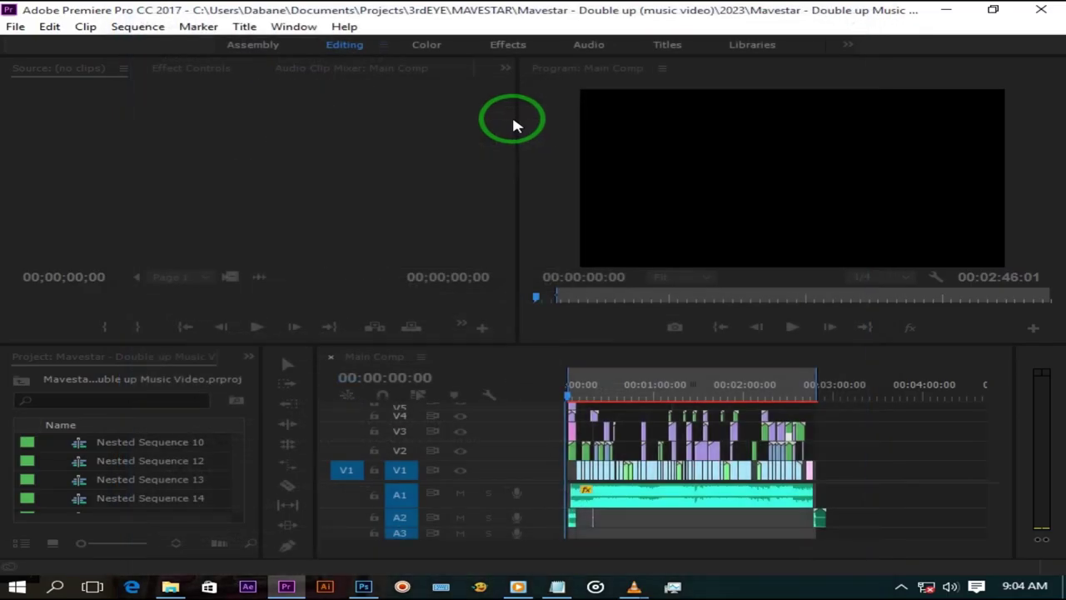
- Rename the new sequence as IG
right_click(123, 498)
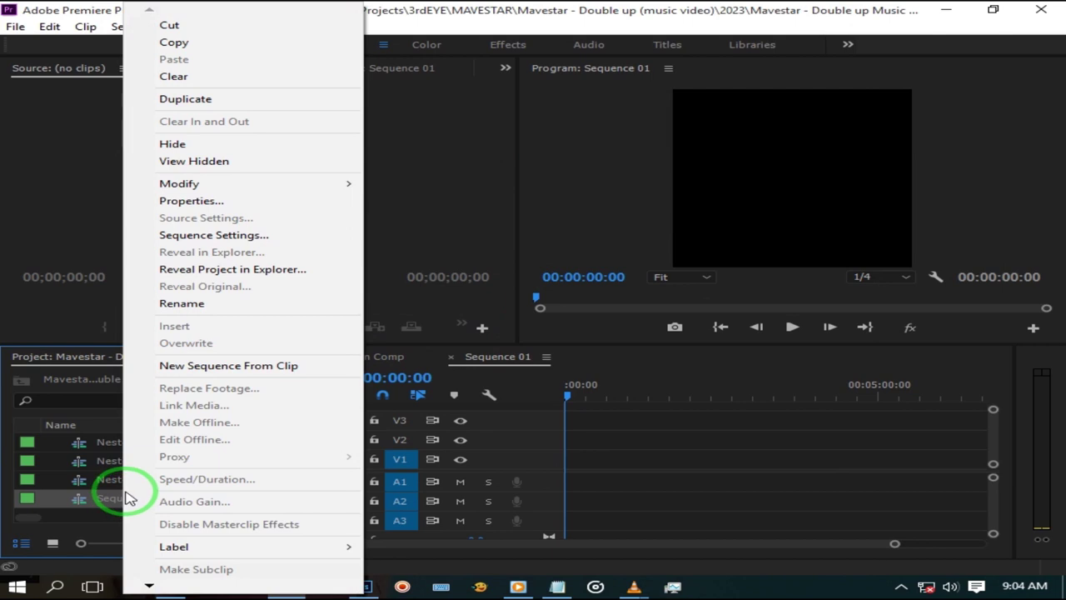
click(184, 304)
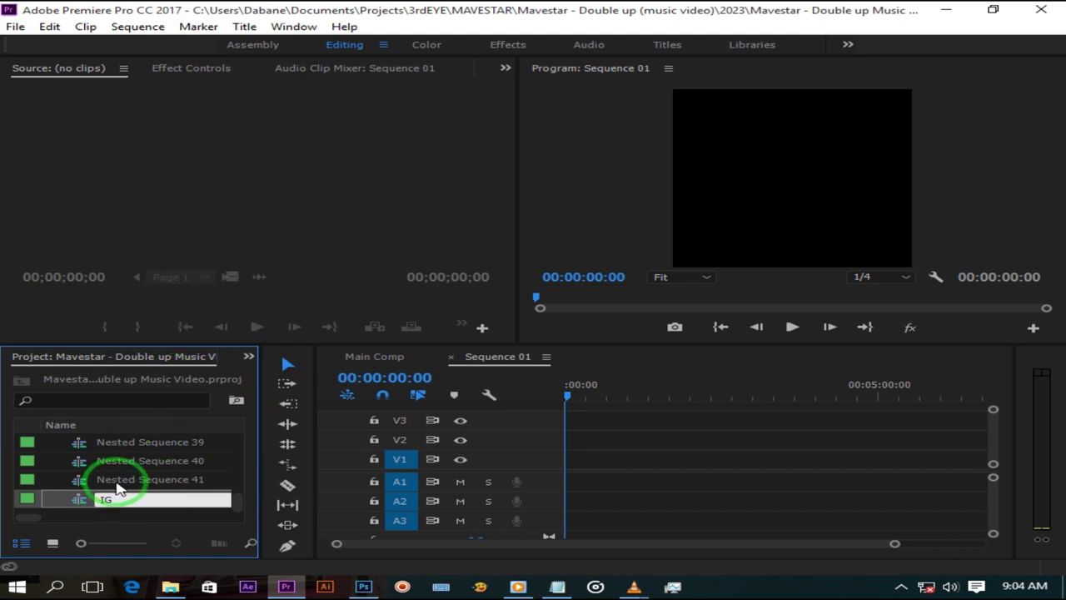
key(Return)
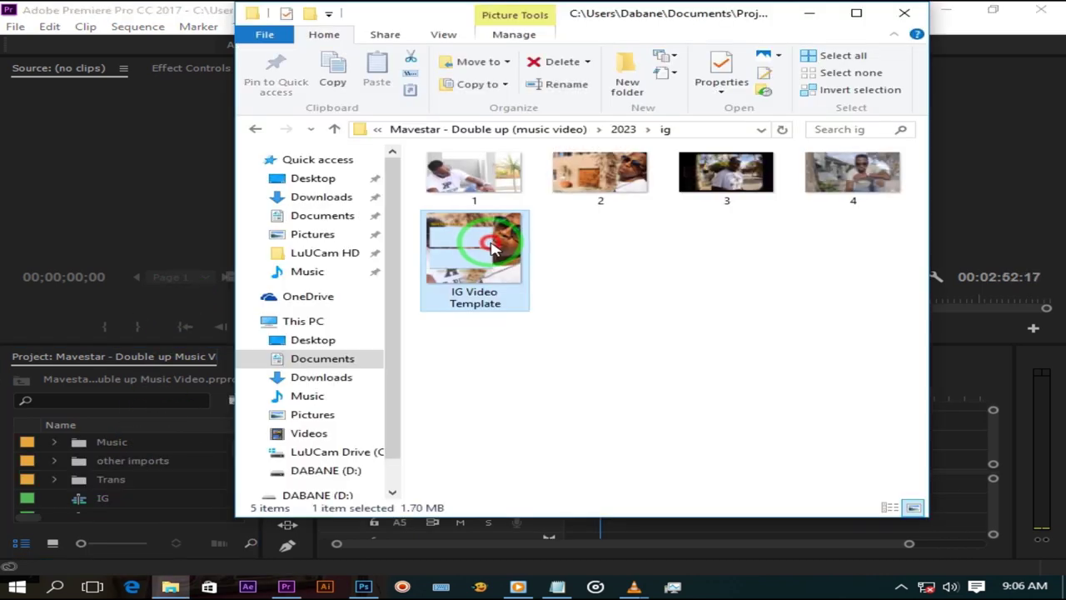
- Bring the IG Video Template image onto track V1 at the sequence start and extend it to end at 30 seconds
drag(475, 254, 565, 450)
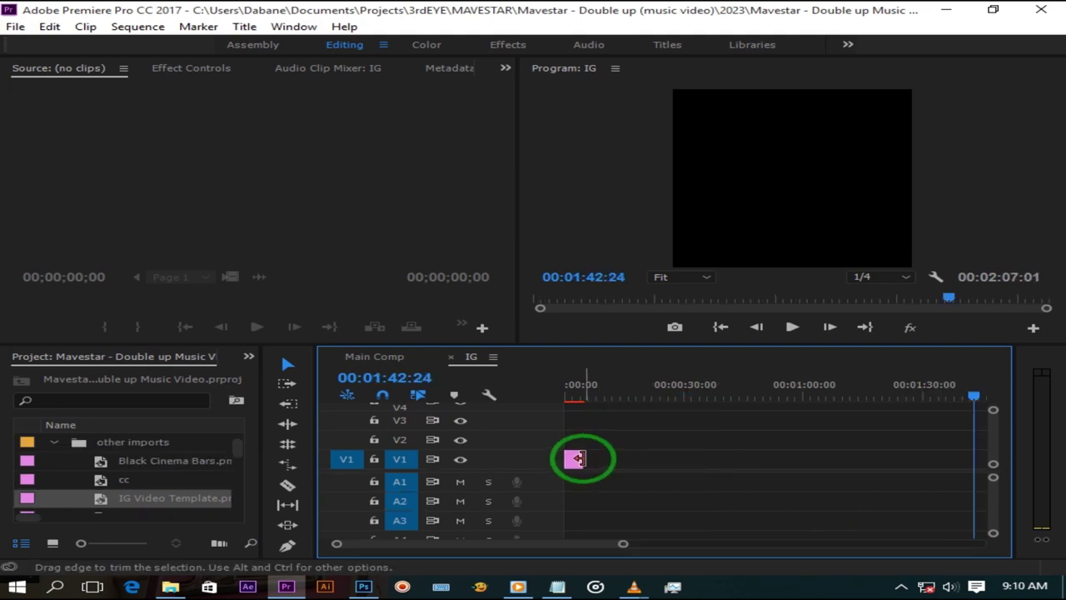
drag(577, 458, 698, 452)
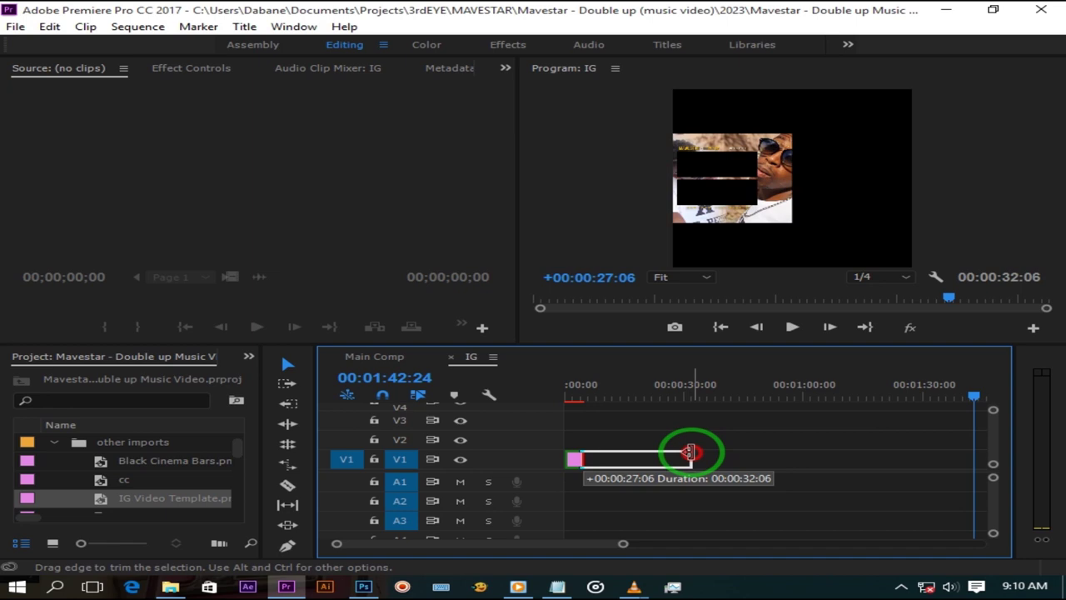
click(771, 398)
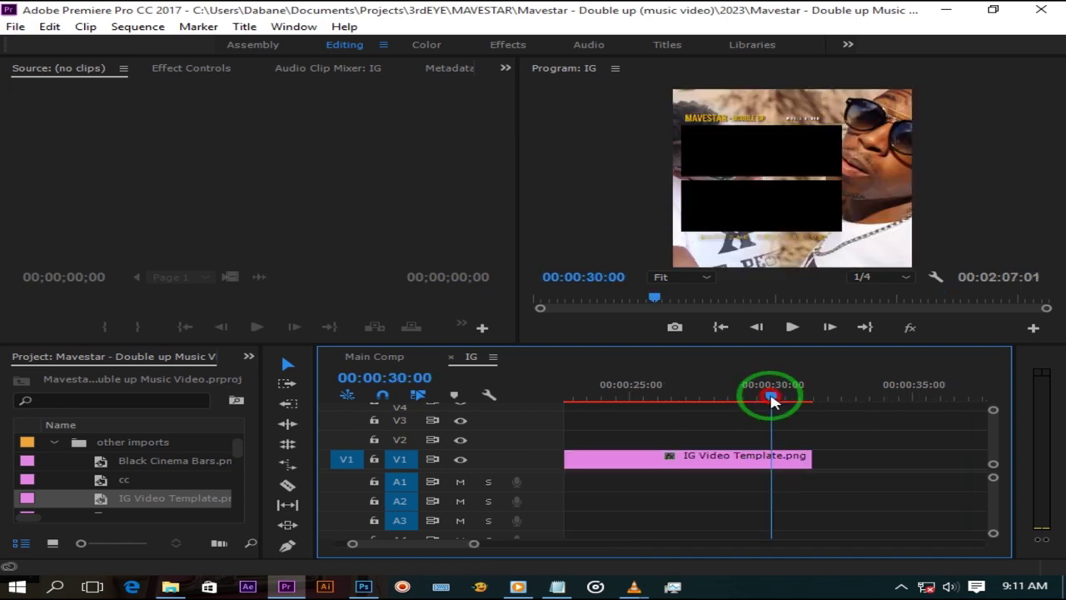
drag(808, 454, 771, 455)
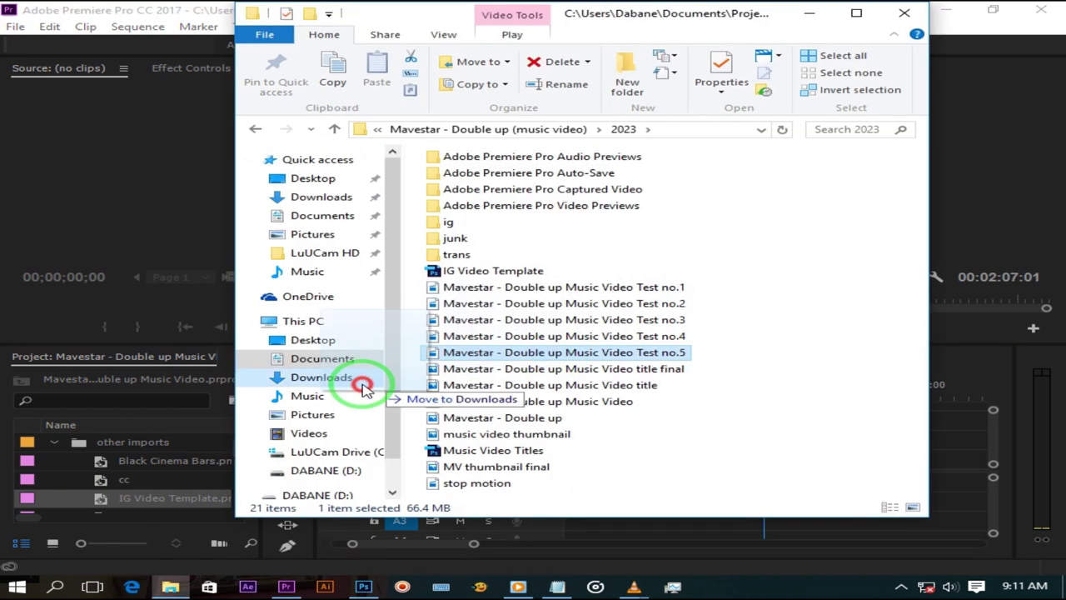
- Import the Music Video Test no.5 file, mark its out point at 00:01:56:01, and place the excerpt on track V2
drag(357, 381, 125, 479)
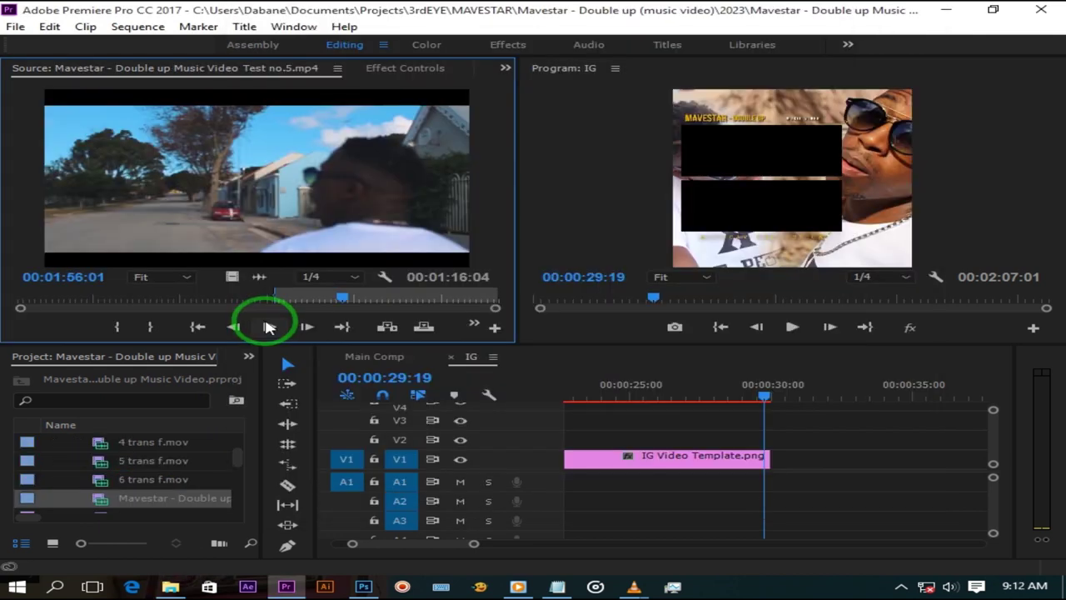
key(o)
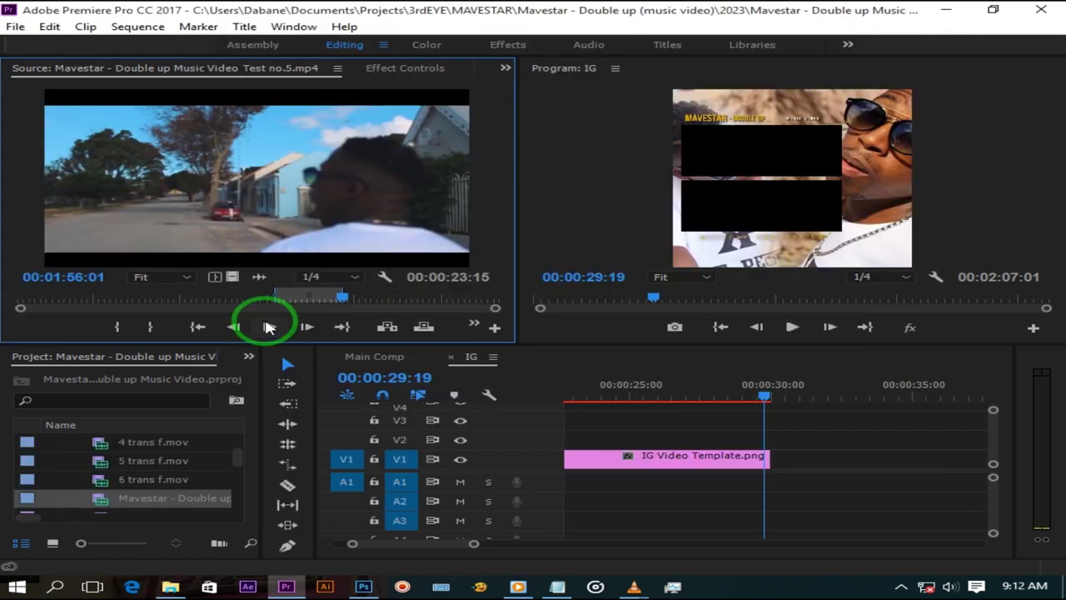
drag(307, 172, 594, 433)
- Move the template image up to track V3 and the music video clip down to V1, so the template overlays the video
drag(684, 463, 668, 426)
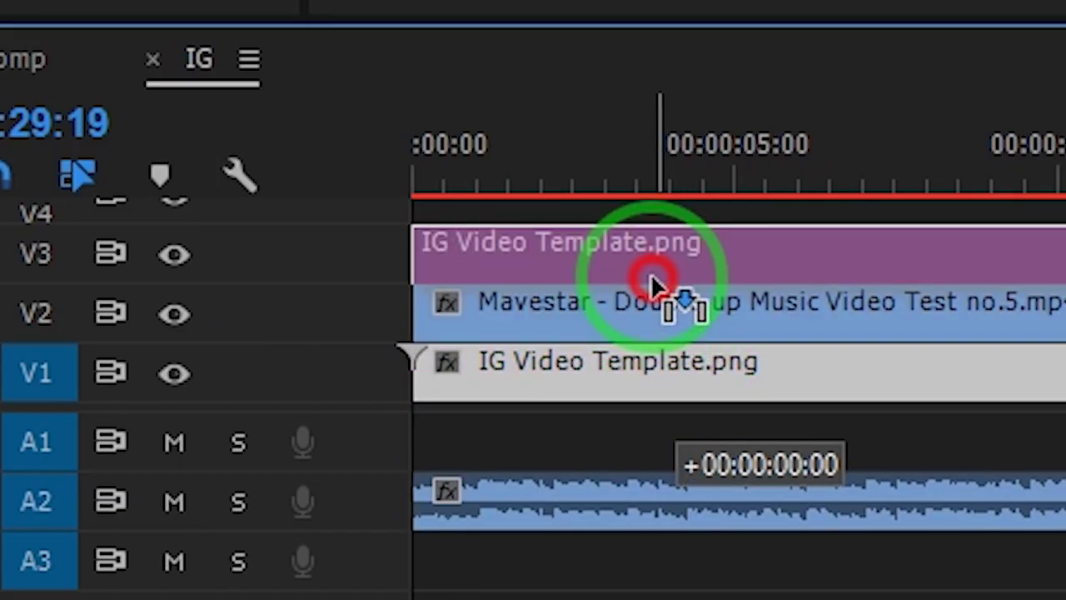
drag(651, 273, 649, 277)
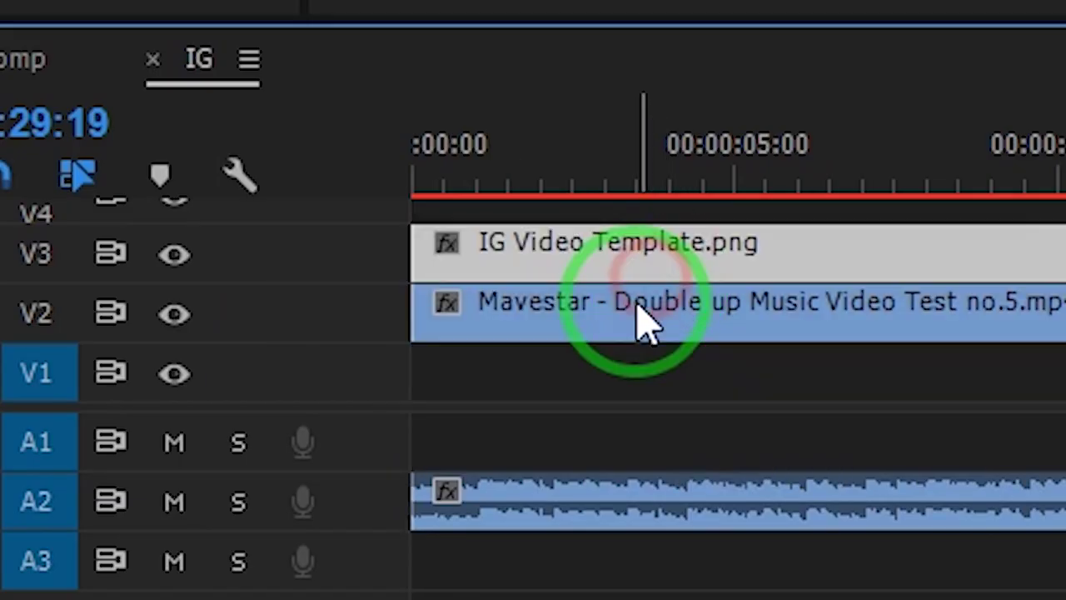
drag(638, 317, 627, 367)
- Scale the music video clip to 45 and position it at 473, 445 behind the template's upper window
drag(203, 164, 169, 167)
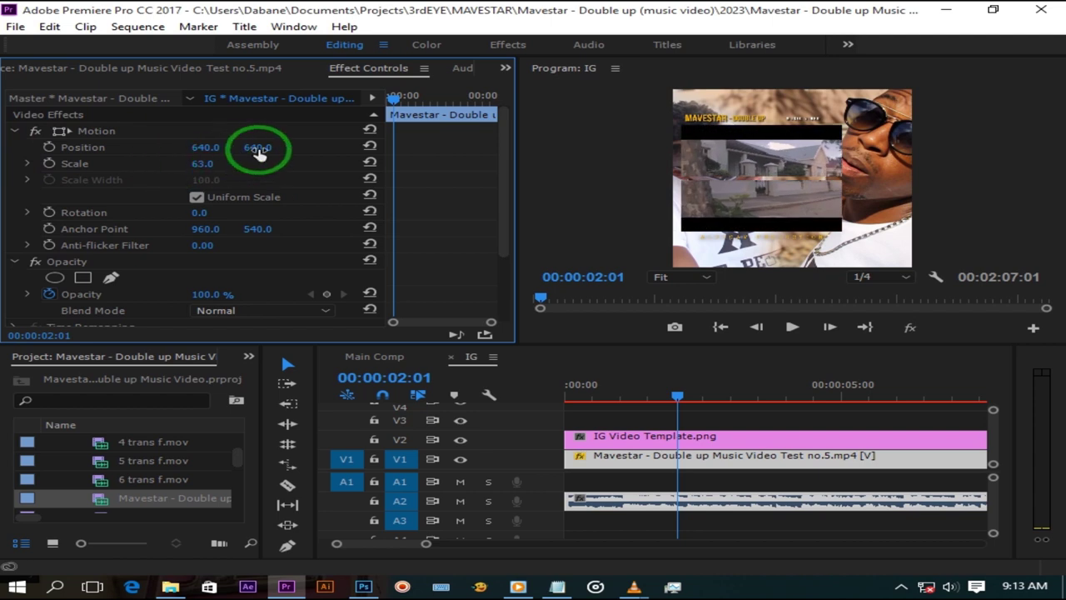
mouse_move(257, 148)
mouse_down()
mouse_move(136, 150)
mouse_move(187, 165)
mouse_move(218, 163)
mouse_move(89, 148)
mouse_move(38, 161)
mouse_move(302, 147)
mouse_move(212, 147)
mouse_move(169, 166)
mouse_move(181, 167)
mouse_move(185, 148)
mouse_move(257, 149)
mouse_move(242, 149)
mouse_up()
mouse_move(258, 147)
mouse_down()
mouse_move(183, 150)
mouse_move(195, 168)
mouse_move(174, 145)
mouse_move(248, 148)
mouse_up()
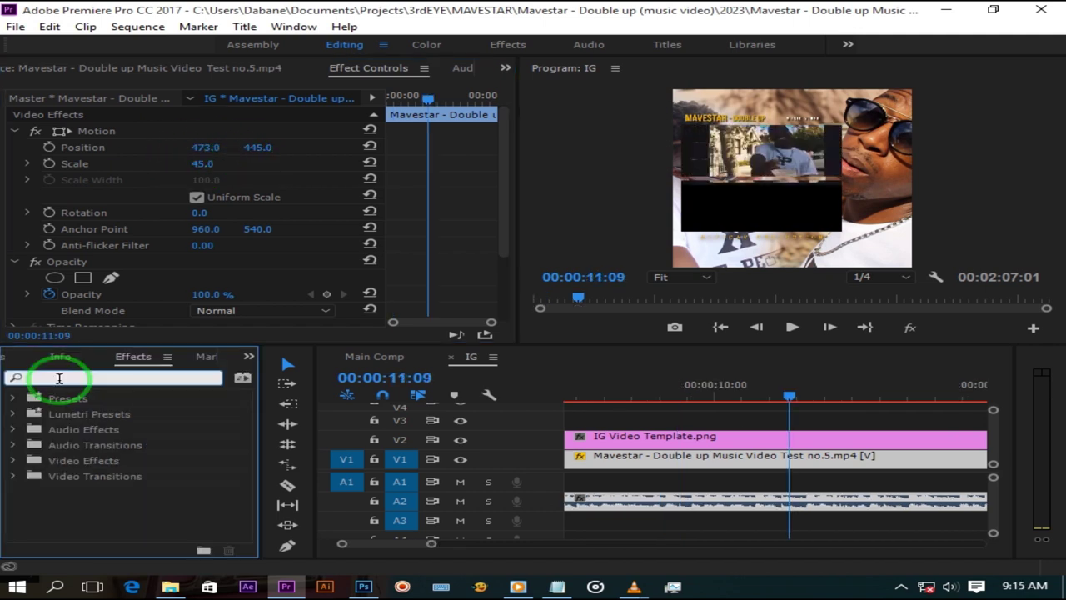
- Find the Crop effect and apply it to the music video clip on track V1
text(CROP)
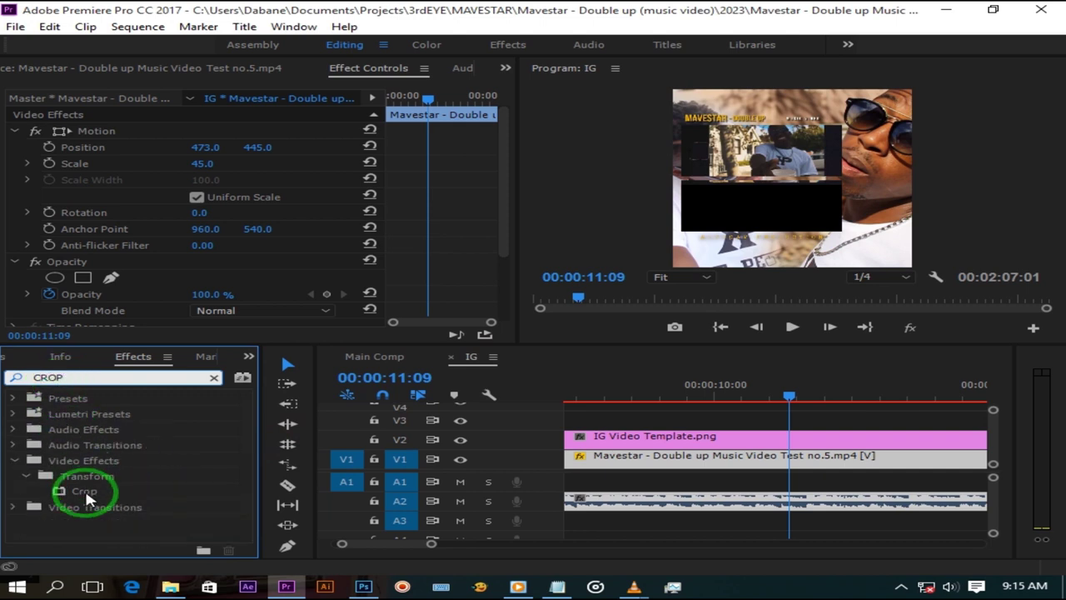
drag(84, 490, 634, 458)
drag(503, 166, 506, 265)
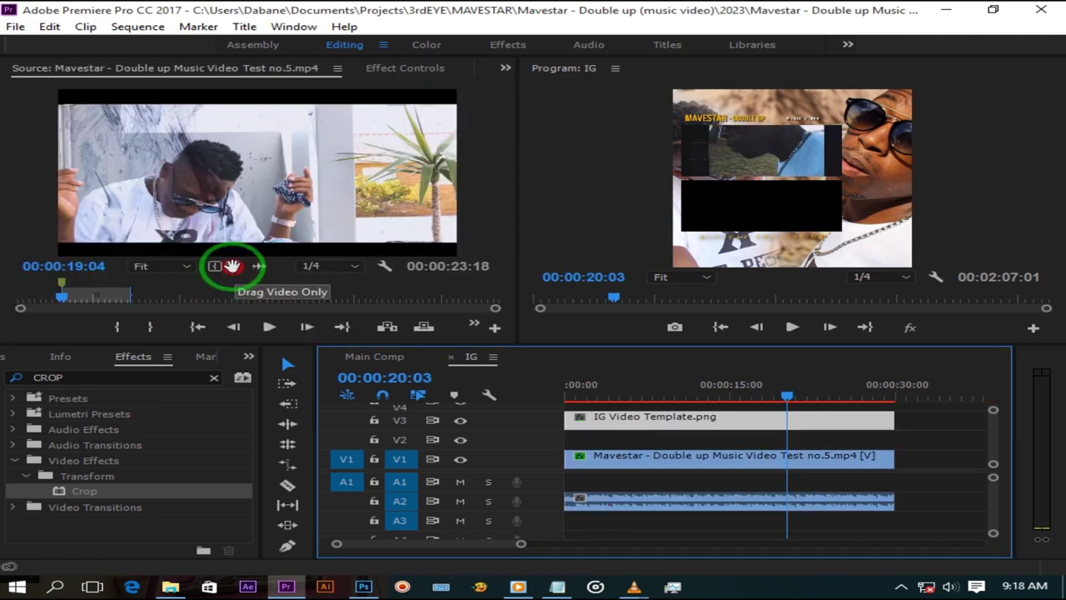
- Place only the video of the source excerpt at the start of track V2 and move the playhead to 00:00:10:00
drag(232, 266, 572, 439)
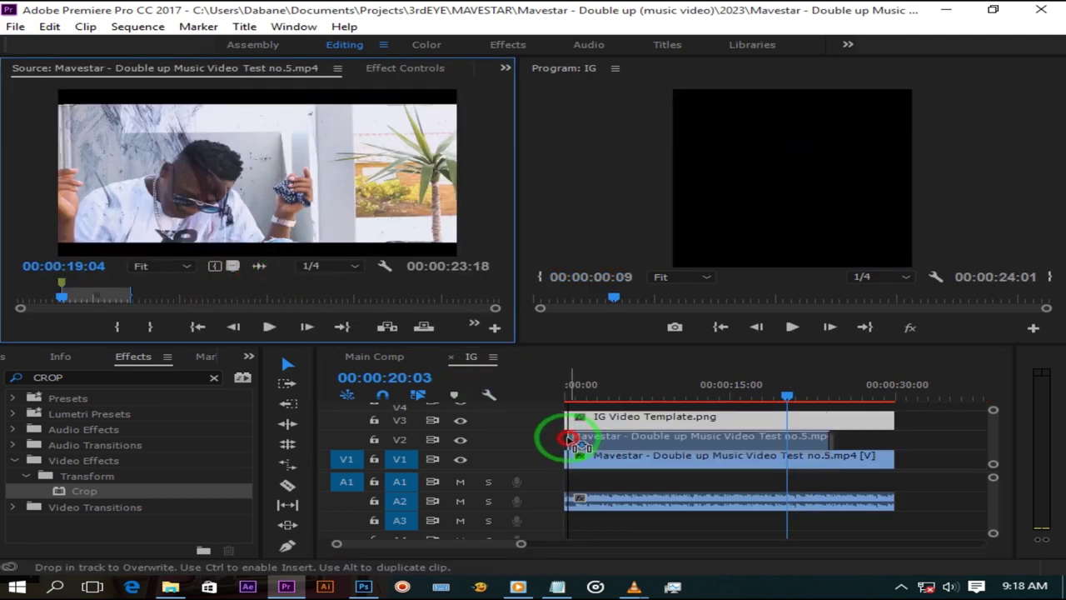
click(681, 399)
drag(686, 405, 674, 399)
- View the effect settings of the music video clip on track V1 and save the project
click(635, 455)
click(398, 69)
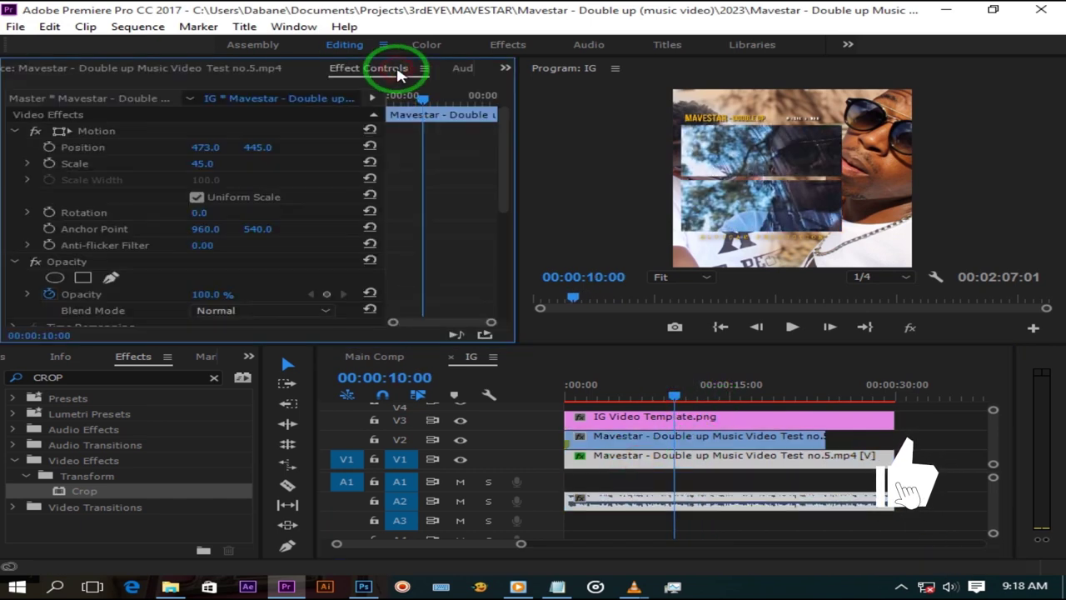
key(ctrl+s)
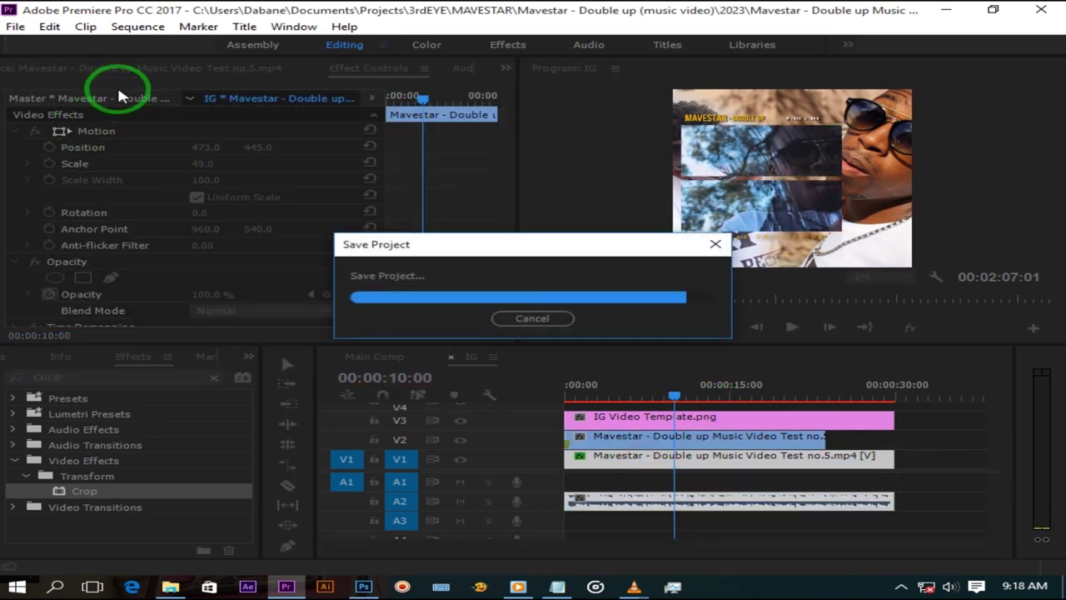
click(118, 70)
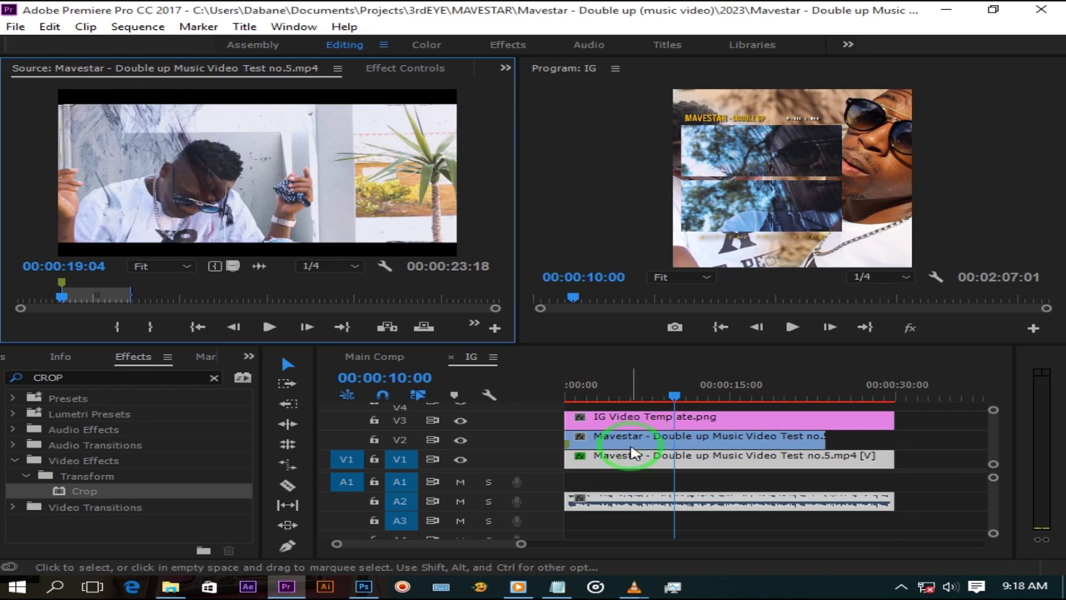
- Scale the clip on track V2 to 45 and position it behind the template's lower window, with a vertical position of 851
click(633, 455)
click(396, 69)
click(217, 162)
click(297, 172)
drag(205, 146, 19, 147)
drag(274, 143, 404, 133)
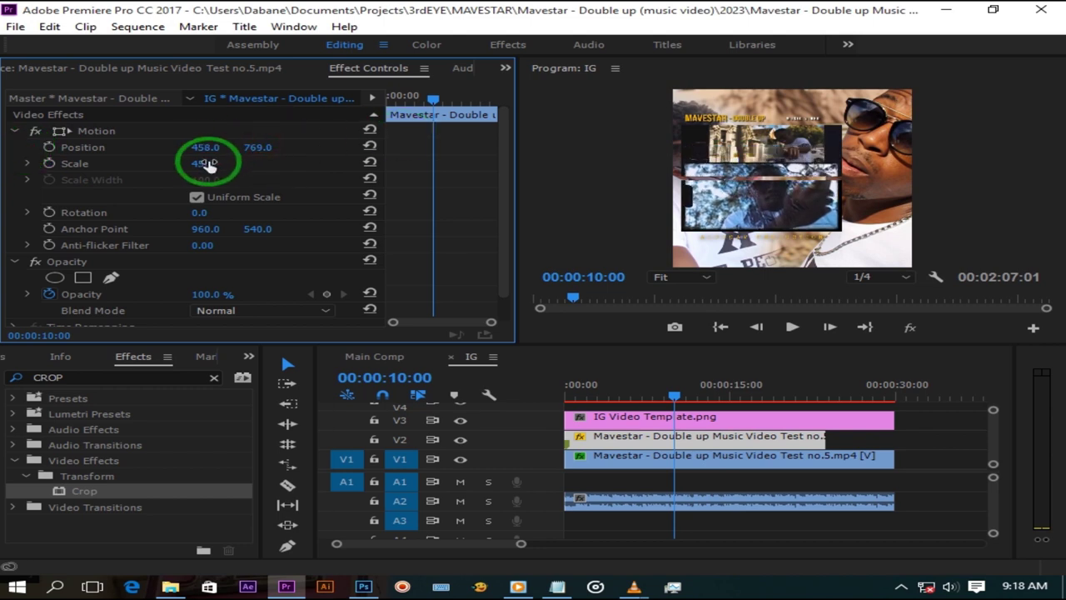
drag(201, 163, 373, 133)
drag(677, 392, 696, 398)
drag(250, 150, 215, 147)
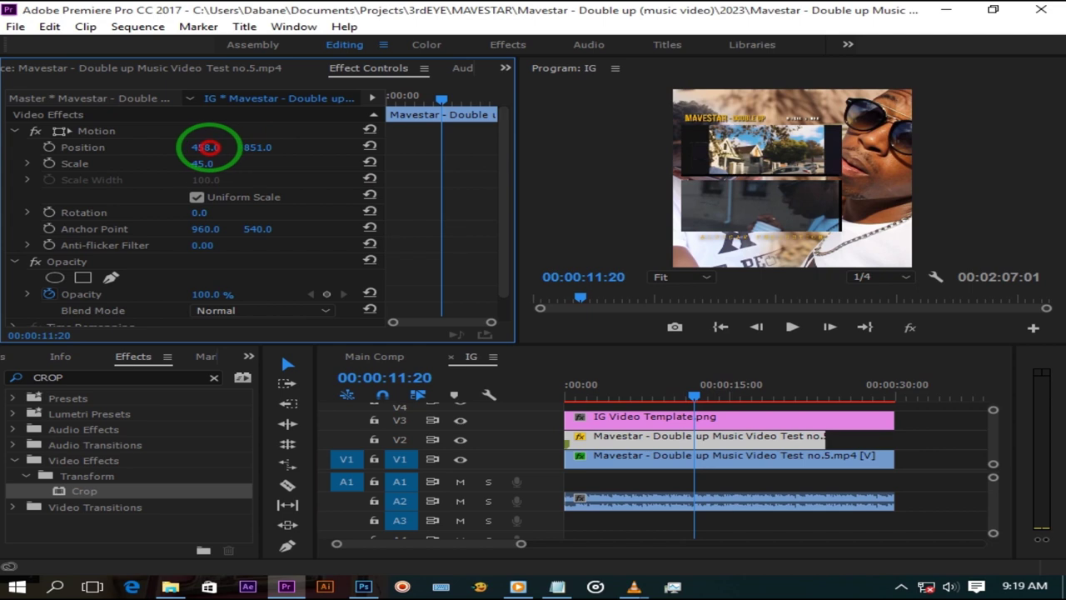
drag(202, 147, 225, 148)
- Apply the Crop effect to the clip on track V2 and crop its top by 5%
click(652, 438)
drag(112, 489, 617, 441)
click(500, 162)
drag(500, 163, 493, 239)
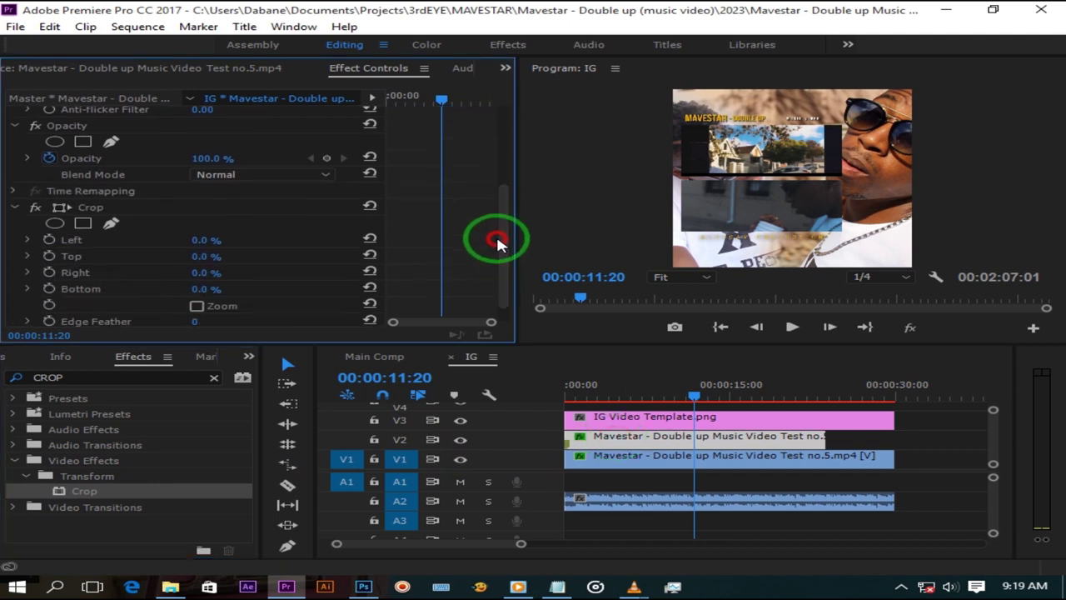
drag(209, 258, 209, 256)
- Export the frame at 00:00:15:10 in full resolution as a JPEG named IG STILL, and import it into the project
drag(695, 394, 707, 433)
click(881, 276)
click(880, 293)
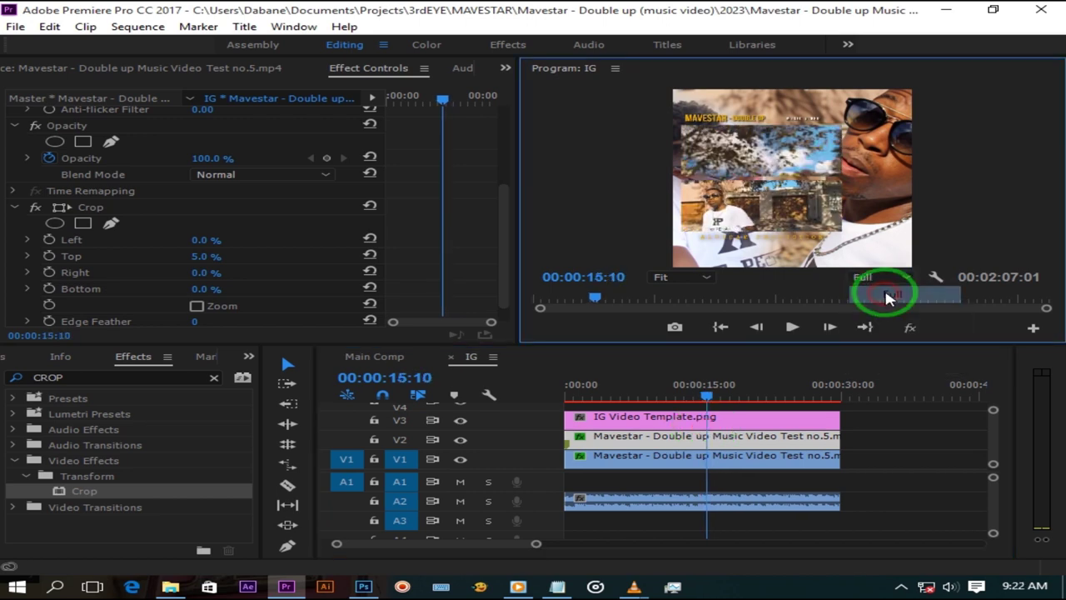
click(674, 328)
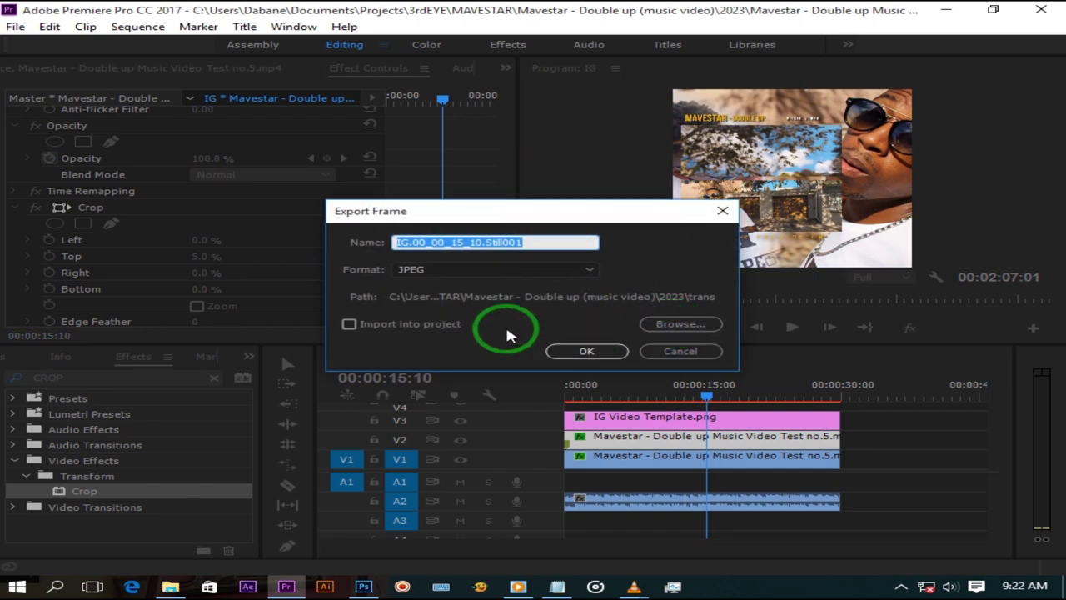
click(350, 324)
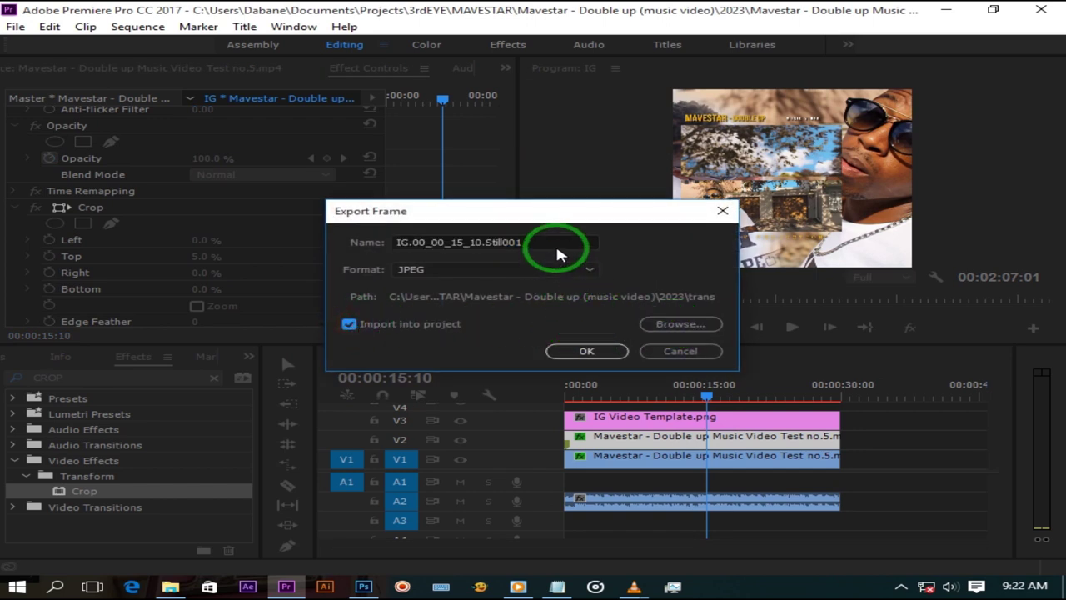
drag(554, 242, 285, 242)
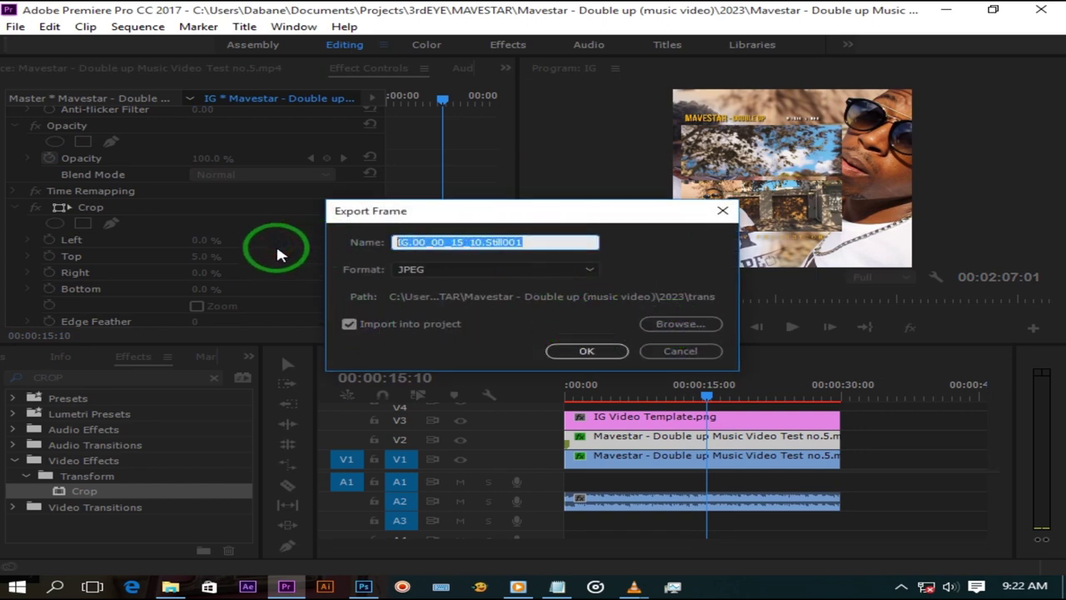
key(Return)
- Place IG STILL.jpg on track V4 as a one-frame clip at the sequence's start and at 00:00:29:15
drag(709, 388, 511, 395)
drag(538, 543, 459, 543)
drag(125, 482, 556, 399)
drag(918, 424, 595, 424)
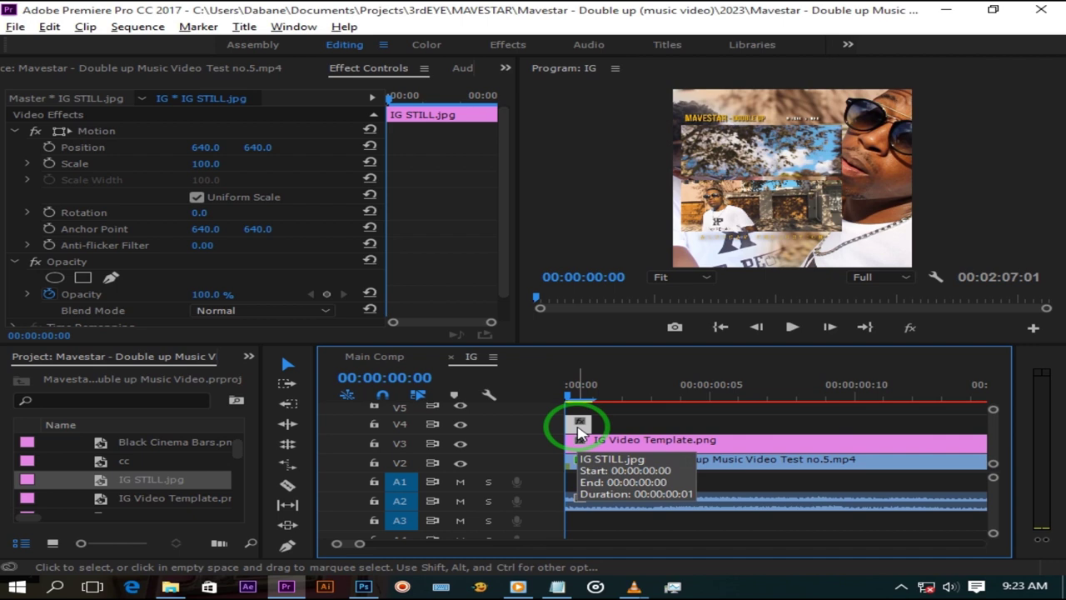
drag(580, 433, 664, 426)
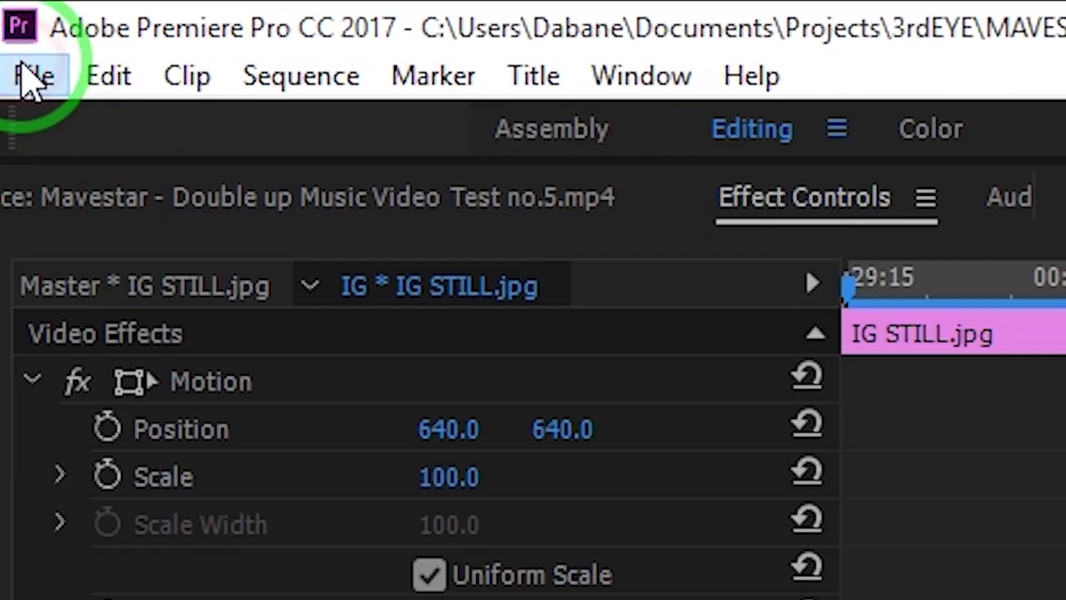
- Start a media export of the sequence to the ig folder, named MAVESTAR - DOUBLE UP - IG MUSIC VIDEO PREVIEW.mp4
click(32, 77)
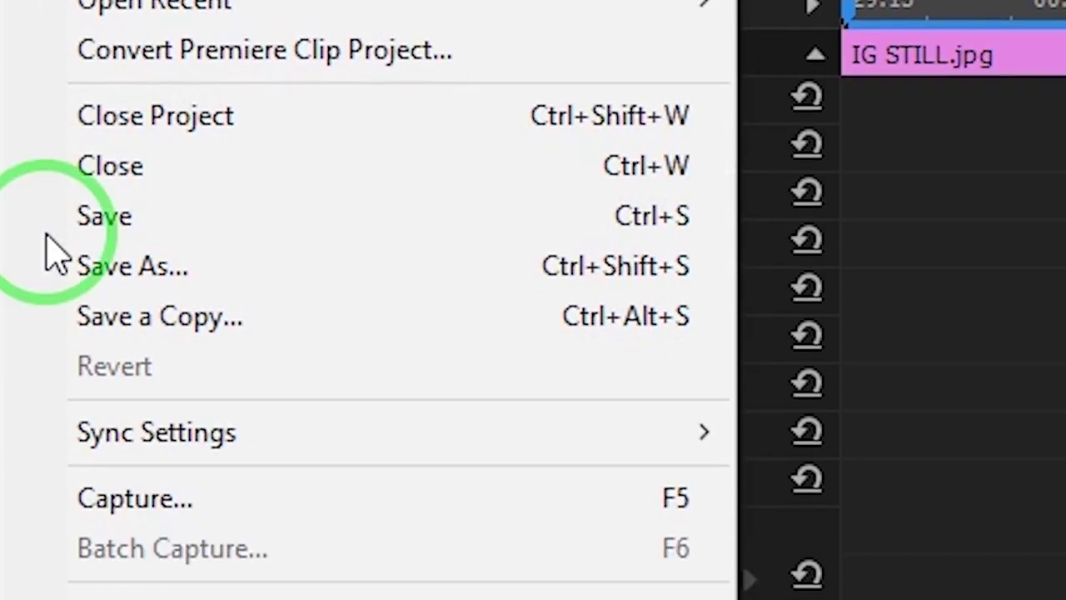
mouse_move(369, 411)
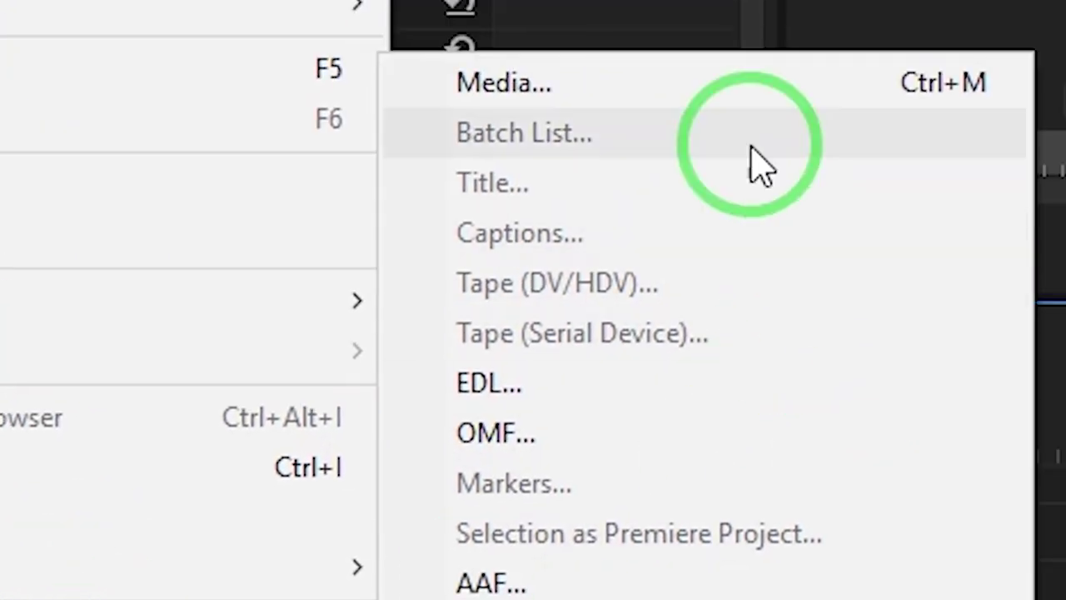
click(696, 83)
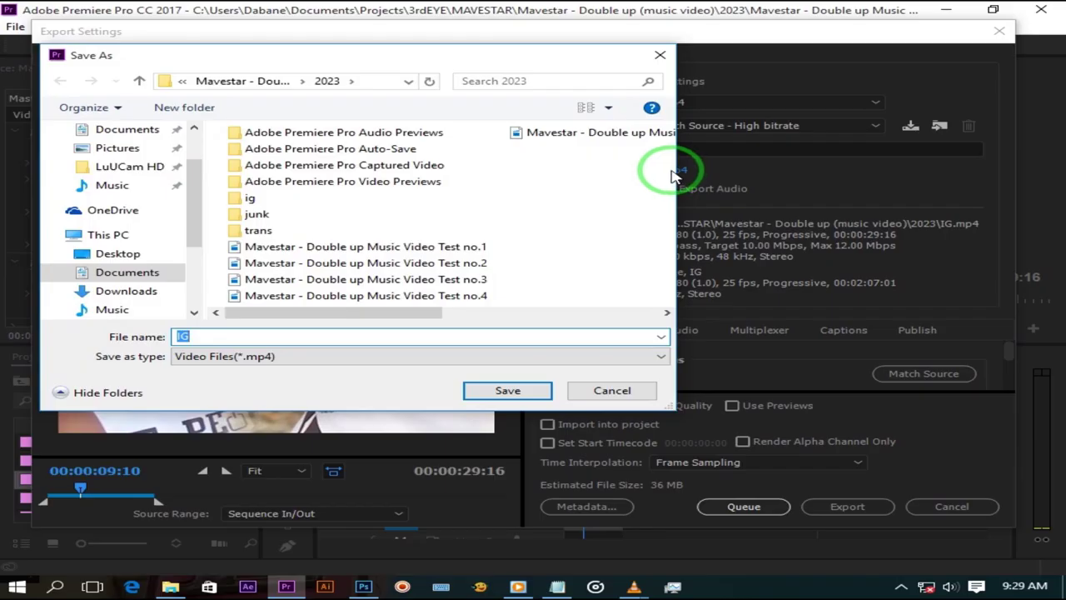
double_click(252, 200)
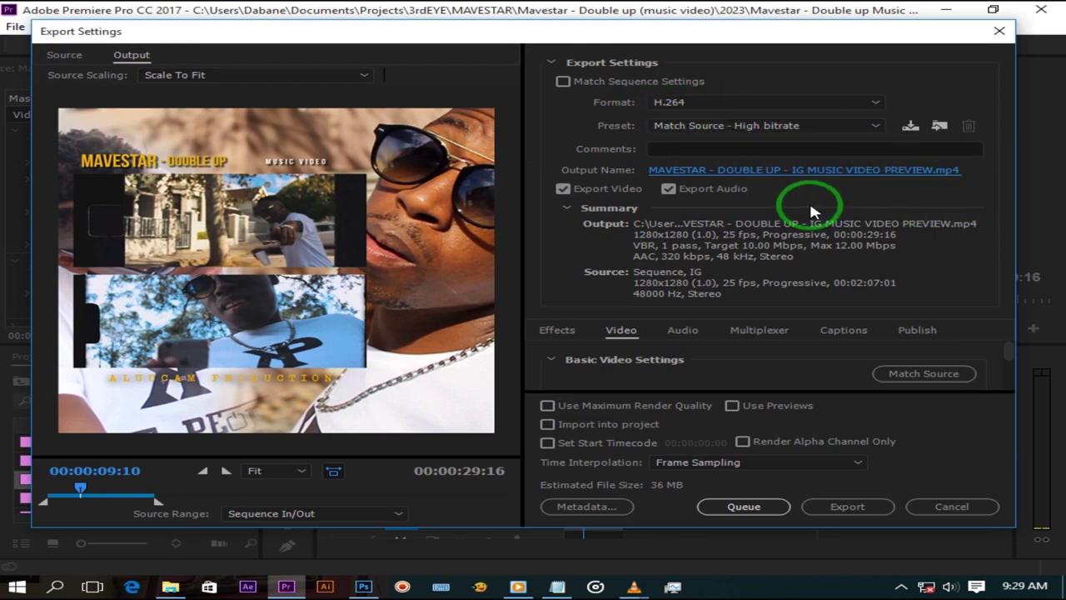
- Set the export's H.264 profile to High instead of matching the source, and enable rendering at maximum depth
drag(1007, 350, 1008, 354)
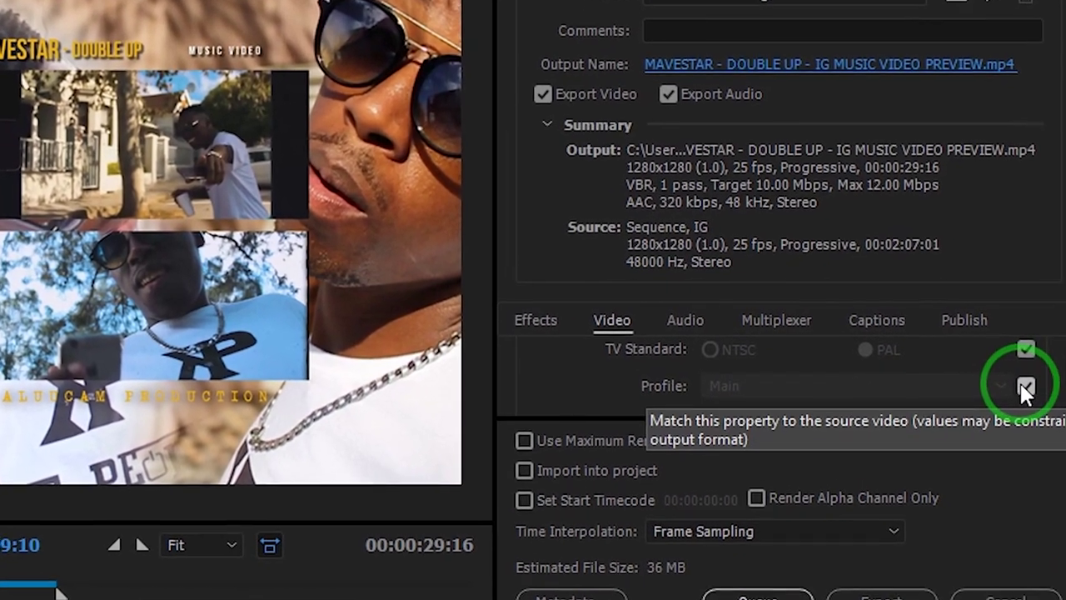
click(997, 373)
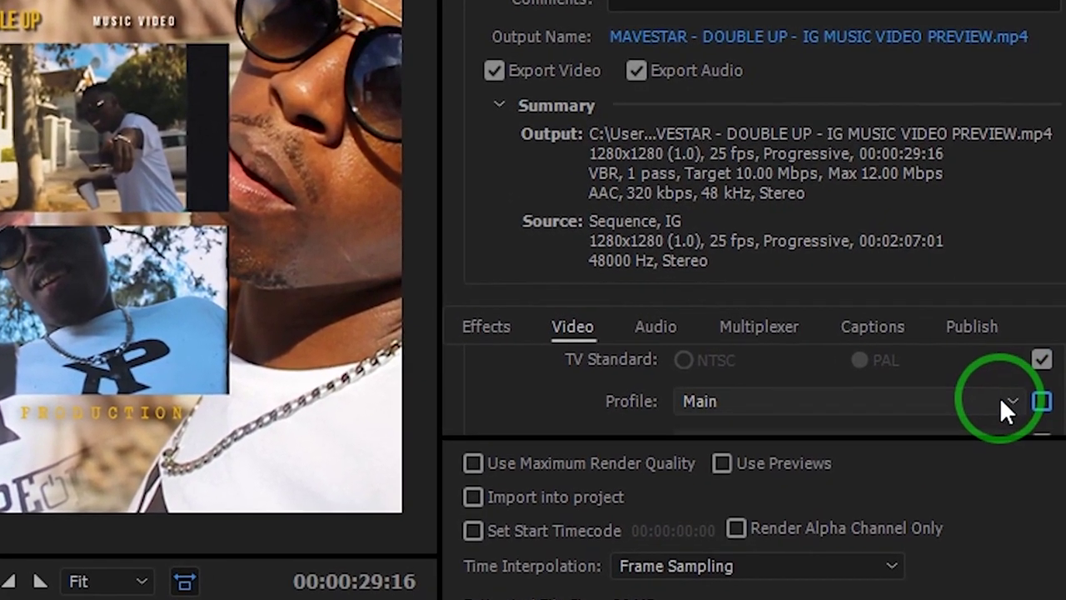
click(1004, 401)
click(743, 496)
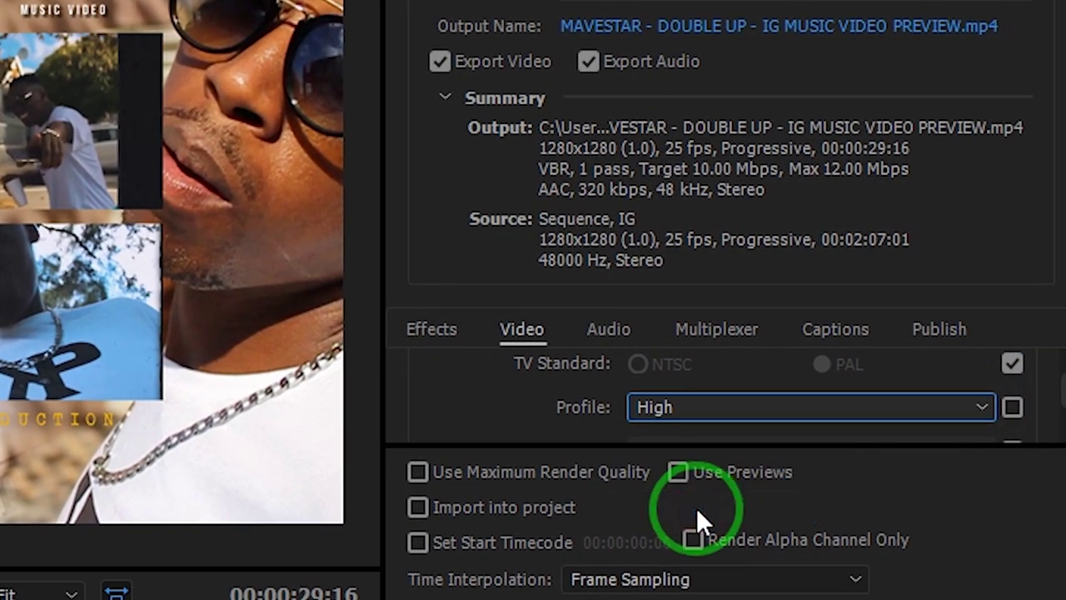
drag(1063, 375, 1063, 383)
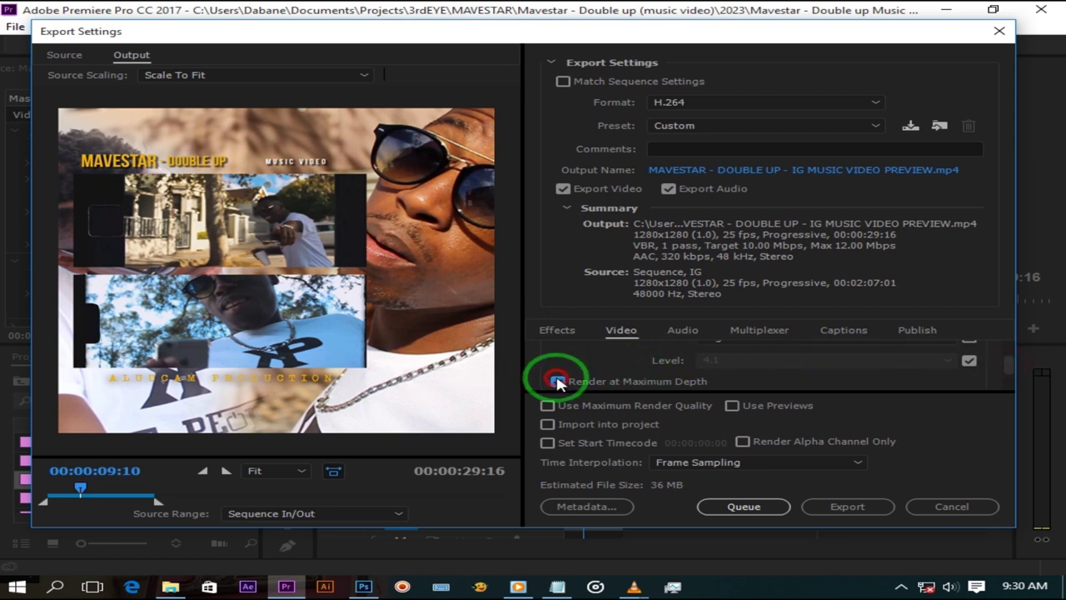
- Set the export's bitrate encoding to VBR, 2 pass
click(1010, 369)
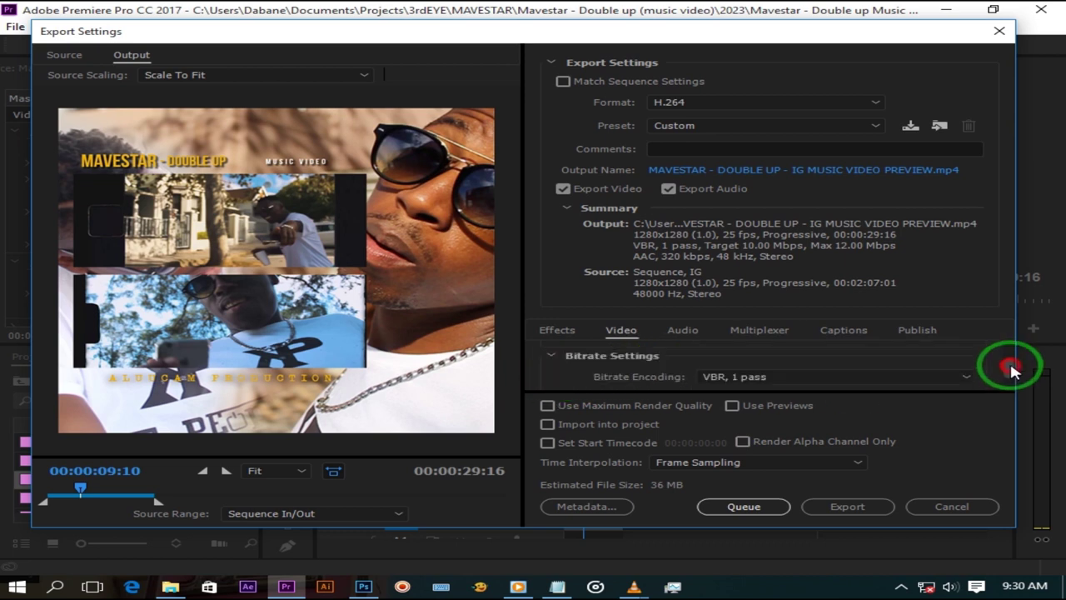
click(868, 374)
click(763, 431)
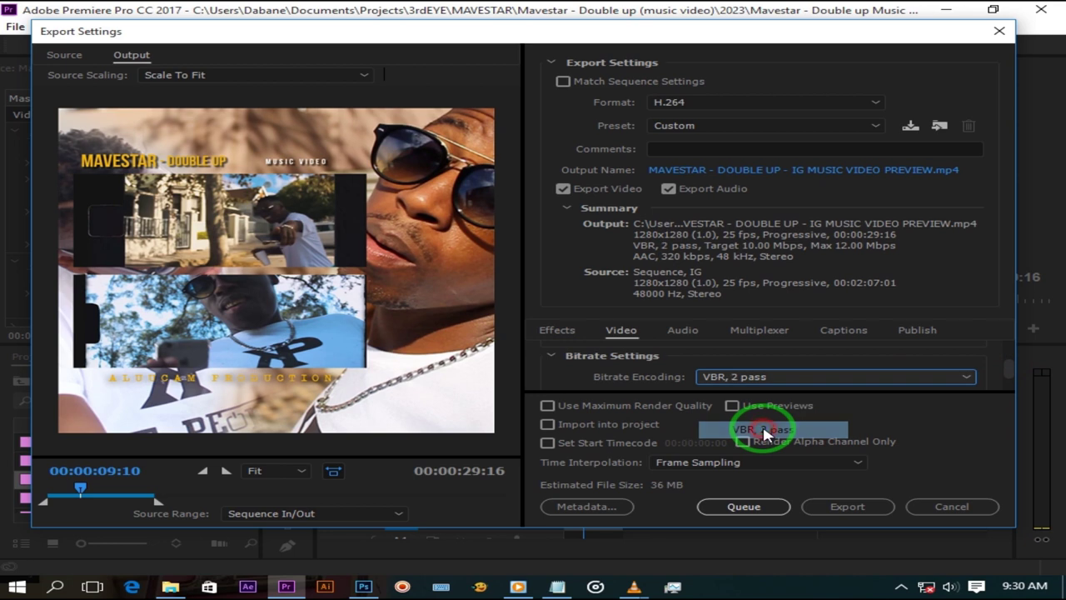
- Set the target bitrate to 20 Mbps and the maximum to 30 Mbps, and export with maximum render quality
scroll(916, 367, down, 1)
click(953, 354)
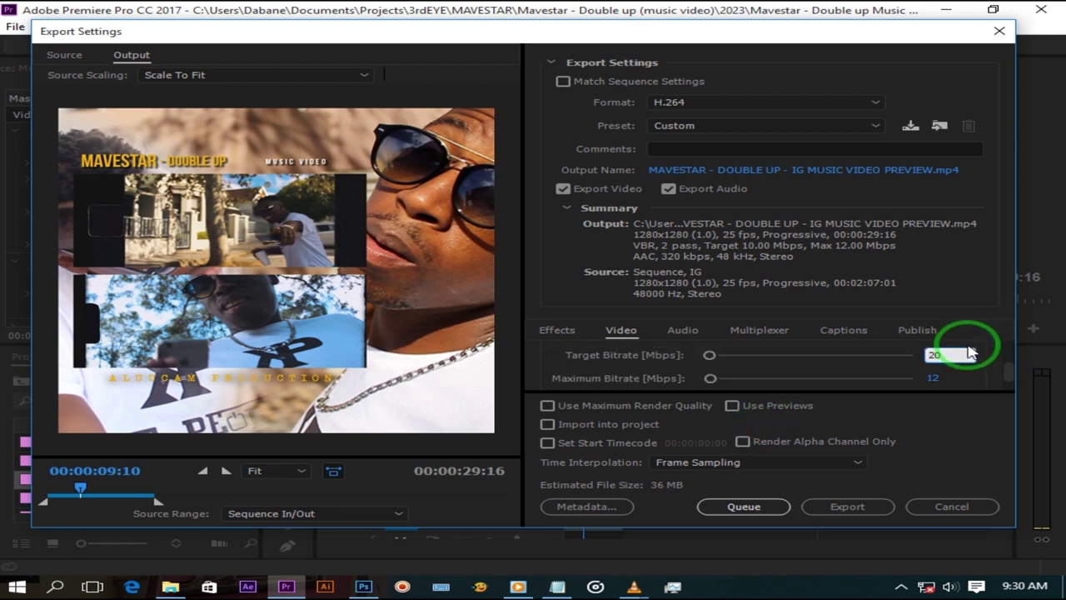
text(20)
click(955, 375)
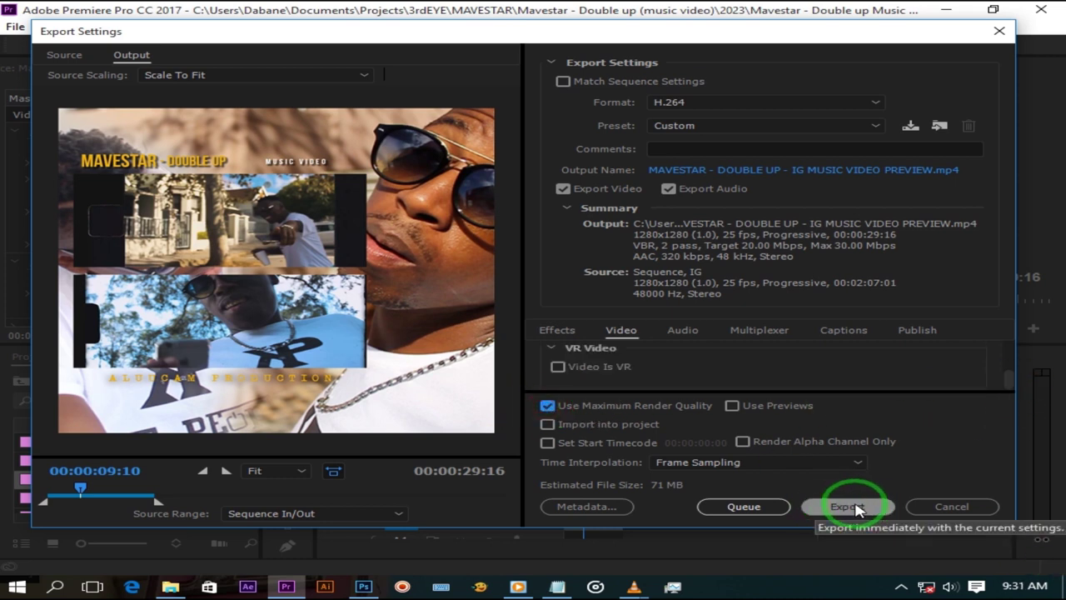
click(856, 508)
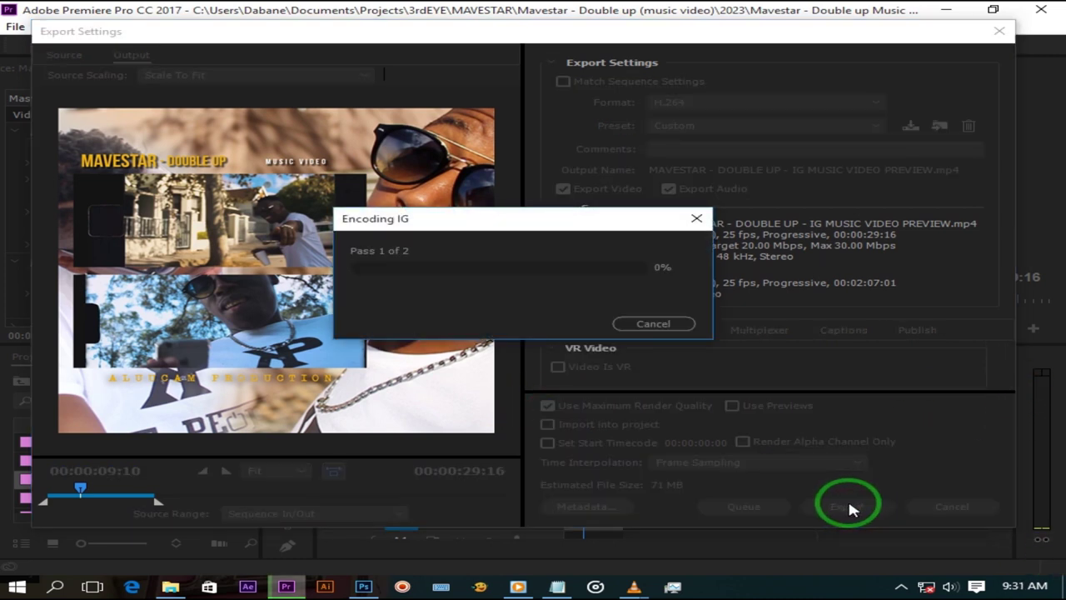